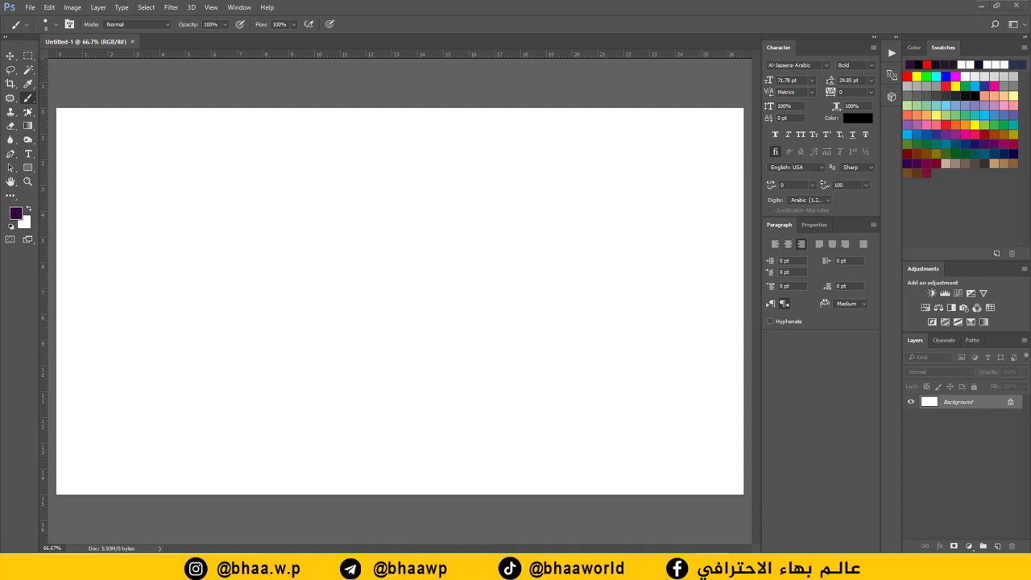
- Sketch a large freehand rectangle with the Brush, labelled 5 above it and 3 beside its right edge
mouse_move(520, 195)
mouse_down()
mouse_move(170, 192)
mouse_move(172, 346)
mouse_move(557, 373)
mouse_move(633, 361)
mouse_move(617, 224)
mouse_move(597, 170)
mouse_move(455, 177)
mouse_up()
mouse_move(387, 128)
mouse_down()
mouse_move(382, 169)
mouse_move(418, 172)
mouse_move(390, 126)
mouse_move(489, 129)
mouse_up()
drag(673, 251, 664, 306)
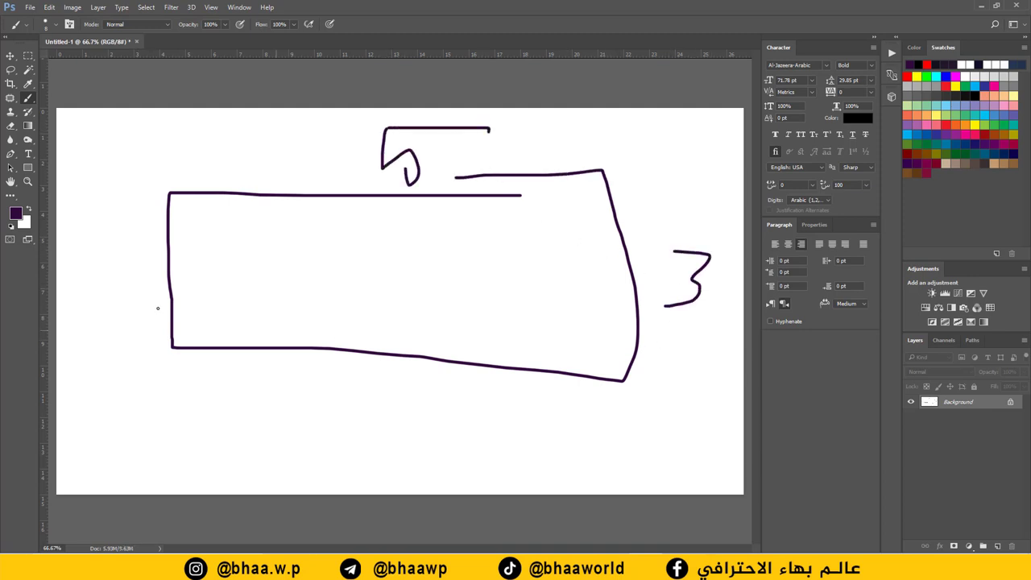
click(30, 7)
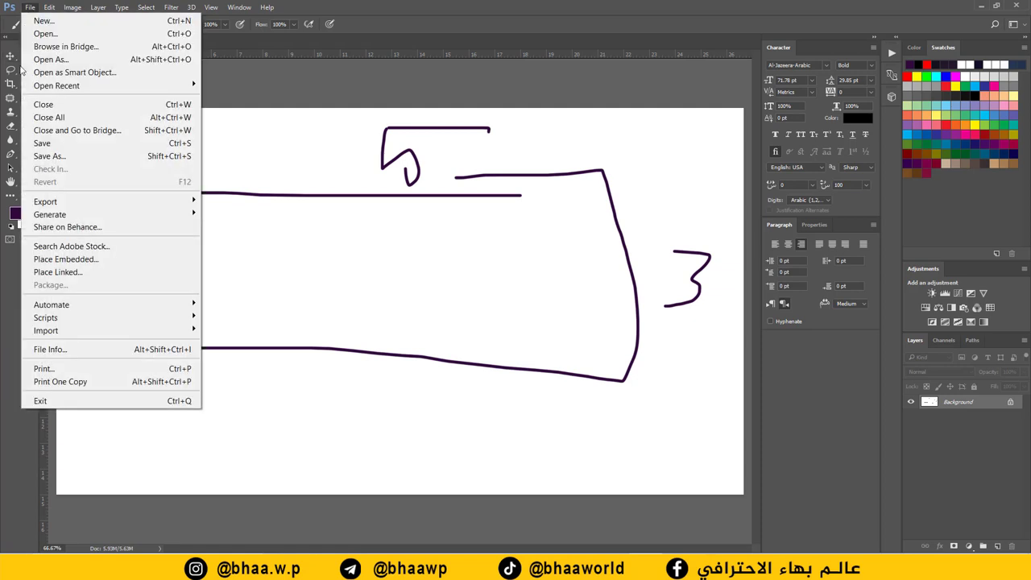
click(36, 19)
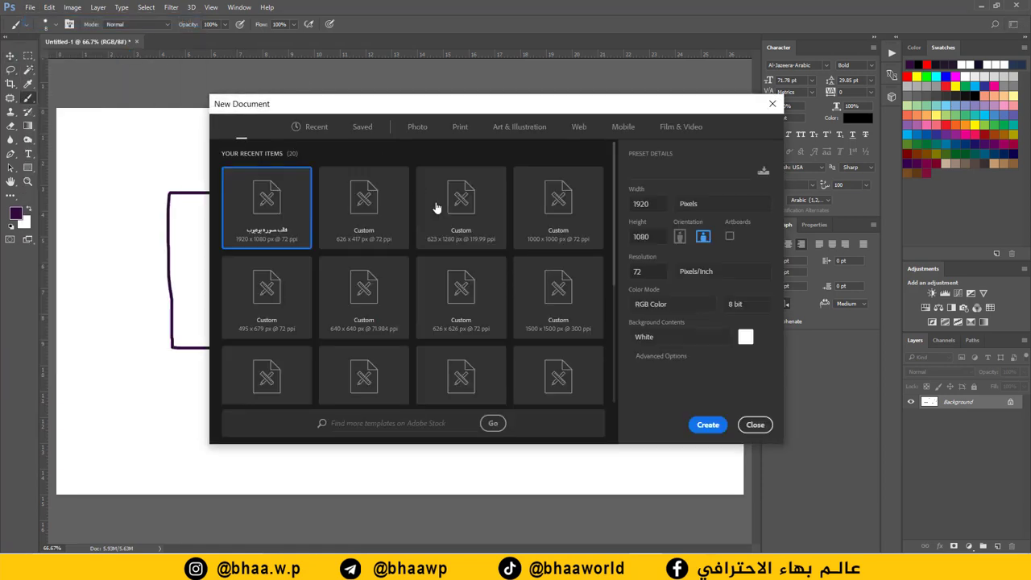
click(716, 204)
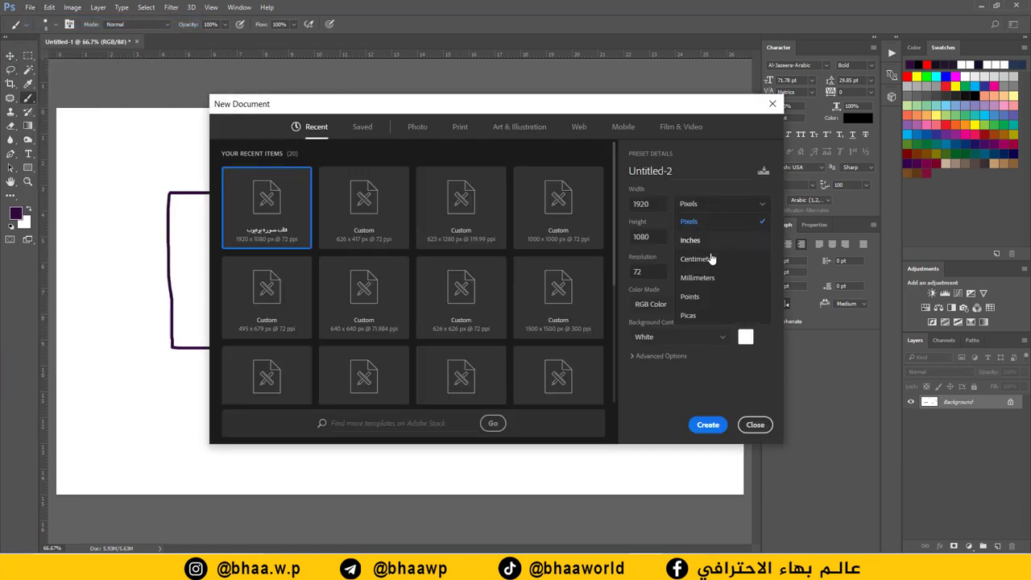
click(711, 260)
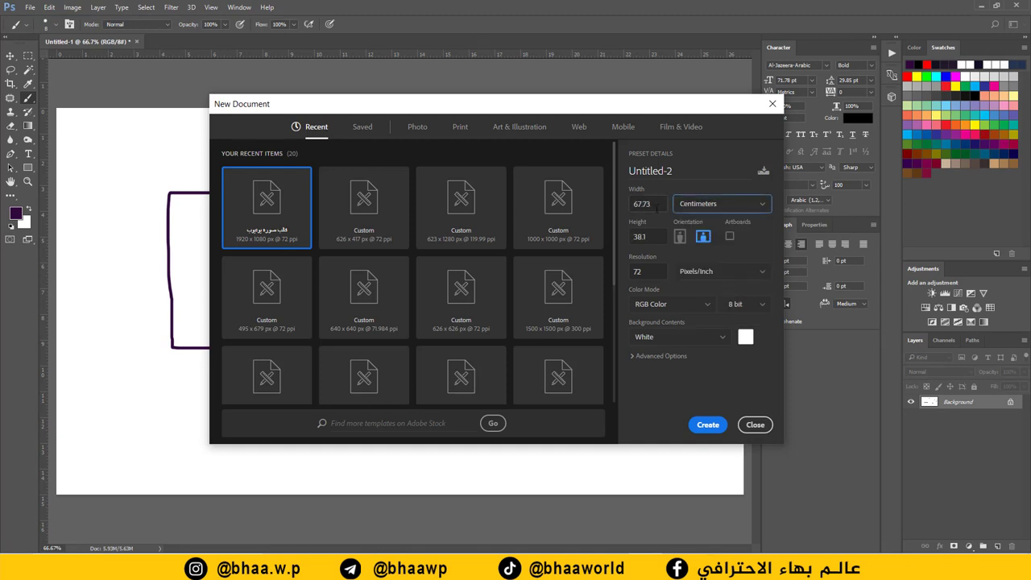
double_click(658, 208)
text(50)
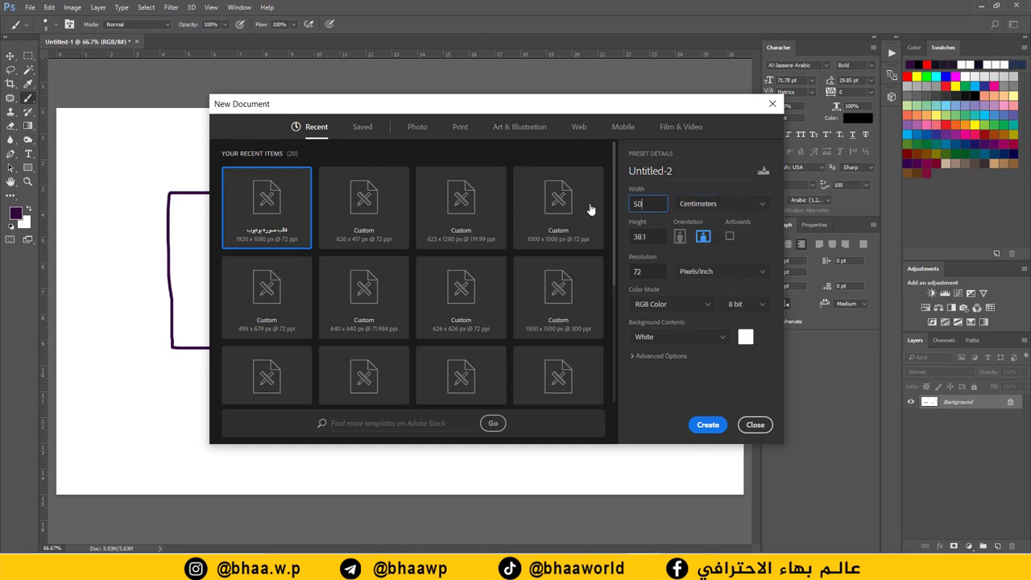
text(0)
key(Tab)
text(300)
key(Tab)
text(300)
click(686, 304)
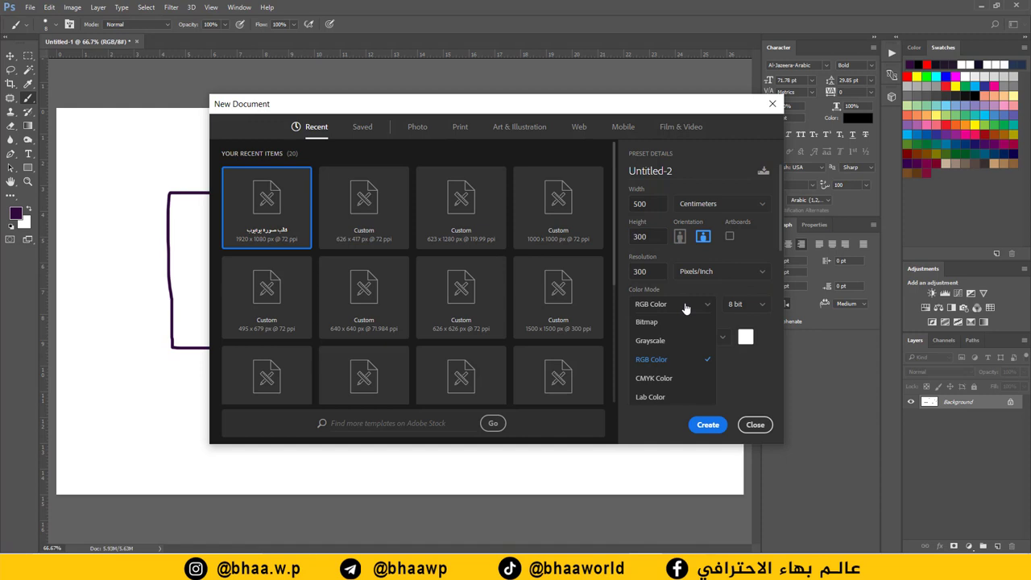
click(666, 379)
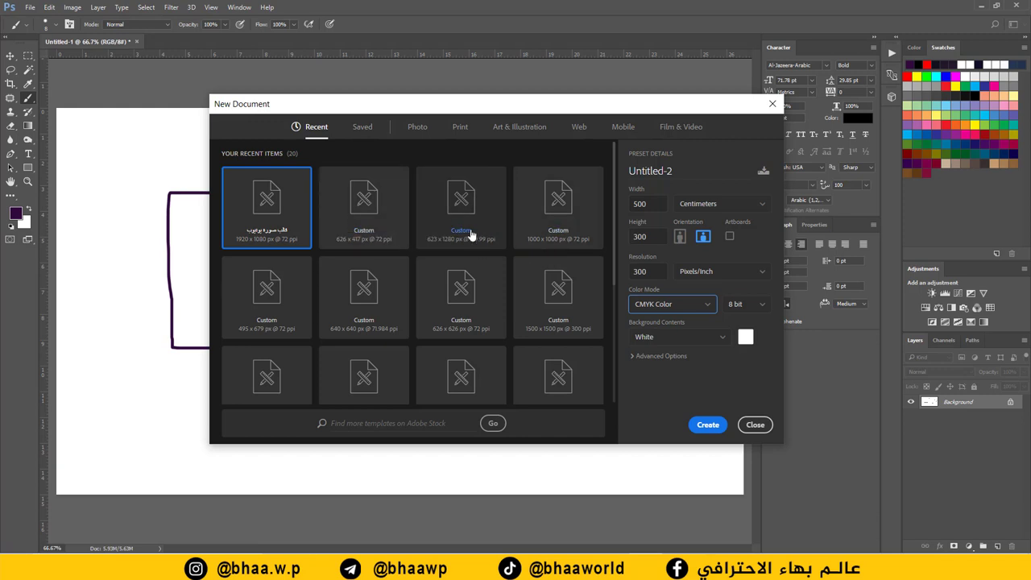
click(774, 104)
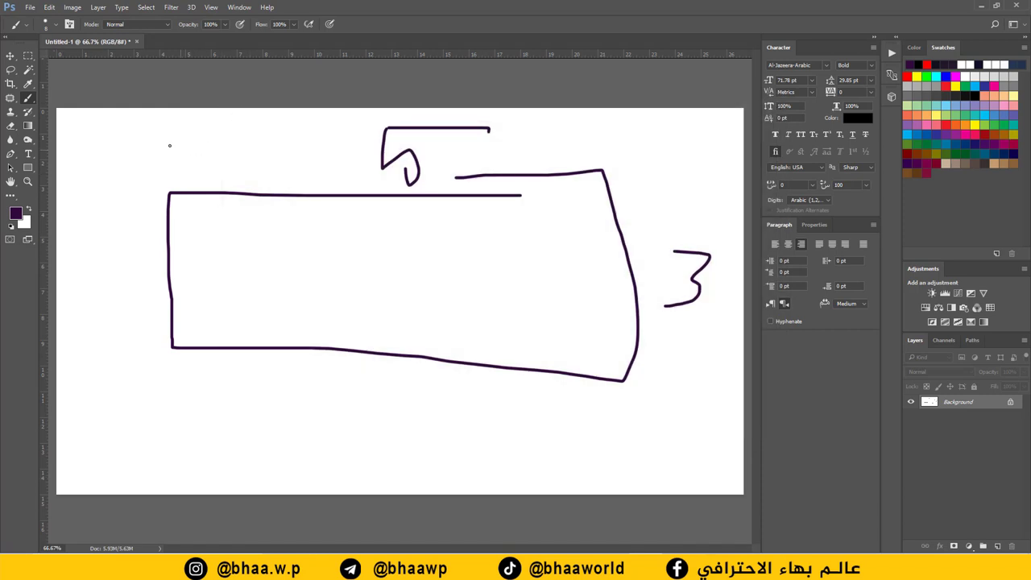
- Handwrite 500 above the rectangle and strike it out, and write 50 and 30 inside it as the scaled-down dimensions
mouse_move(169, 145)
mouse_down()
mouse_move(196, 160)
mouse_move(169, 179)
mouse_move(227, 139)
mouse_move(251, 158)
mouse_move(304, 159)
mouse_move(269, 151)
mouse_move(111, 212)
mouse_up()
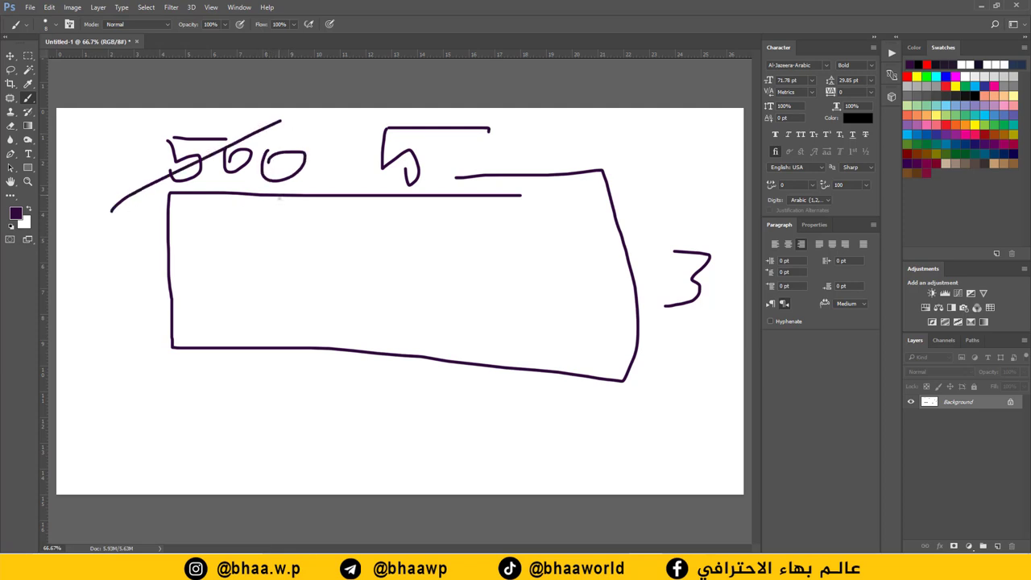
mouse_move(204, 226)
mouse_down()
mouse_move(258, 262)
mouse_move(220, 276)
mouse_move(278, 219)
mouse_move(292, 246)
mouse_up()
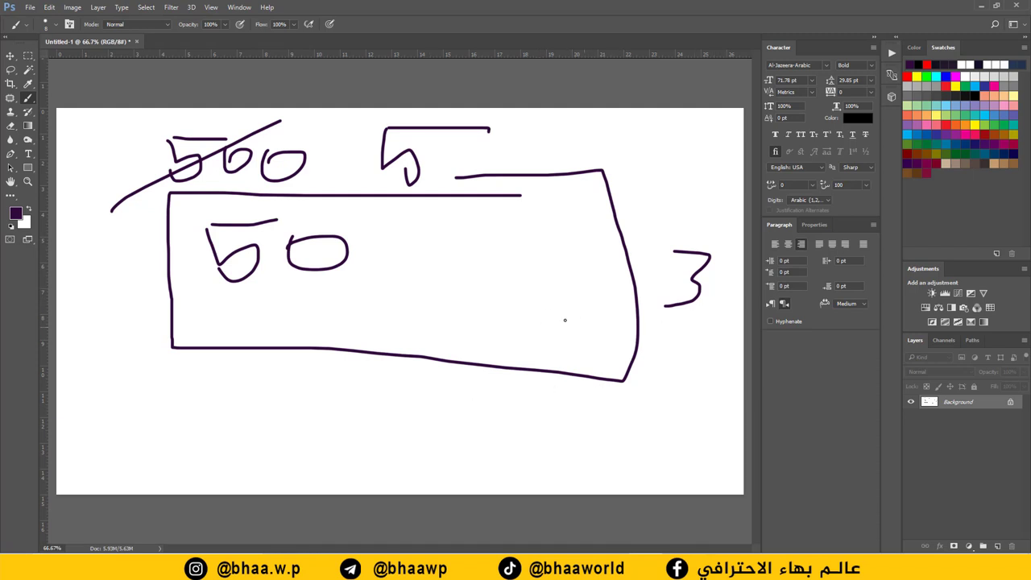
mouse_move(541, 305)
mouse_down()
mouse_move(582, 337)
mouse_move(556, 369)
mouse_up()
drag(612, 341, 598, 360)
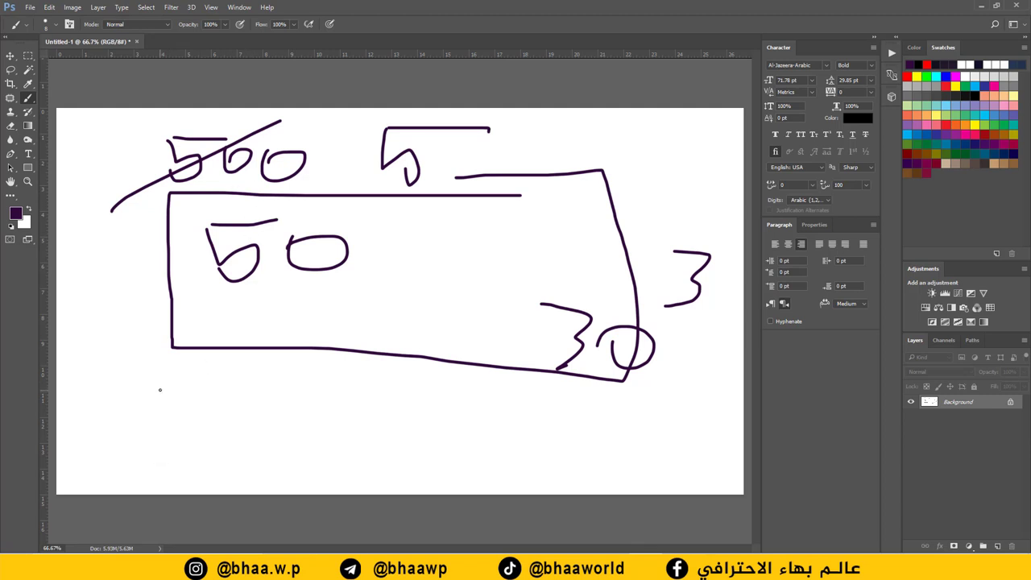
- Handwrite 22 and 240 below the rectangle and strike out the 240
mouse_move(165, 395)
mouse_down()
mouse_move(258, 448)
mouse_move(299, 440)
mouse_up()
mouse_move(363, 409)
mouse_down()
mouse_move(412, 448)
mouse_move(474, 436)
mouse_up()
drag(471, 408, 480, 463)
mouse_move(493, 428)
mouse_down()
mouse_move(531, 428)
mouse_move(488, 435)
mouse_up()
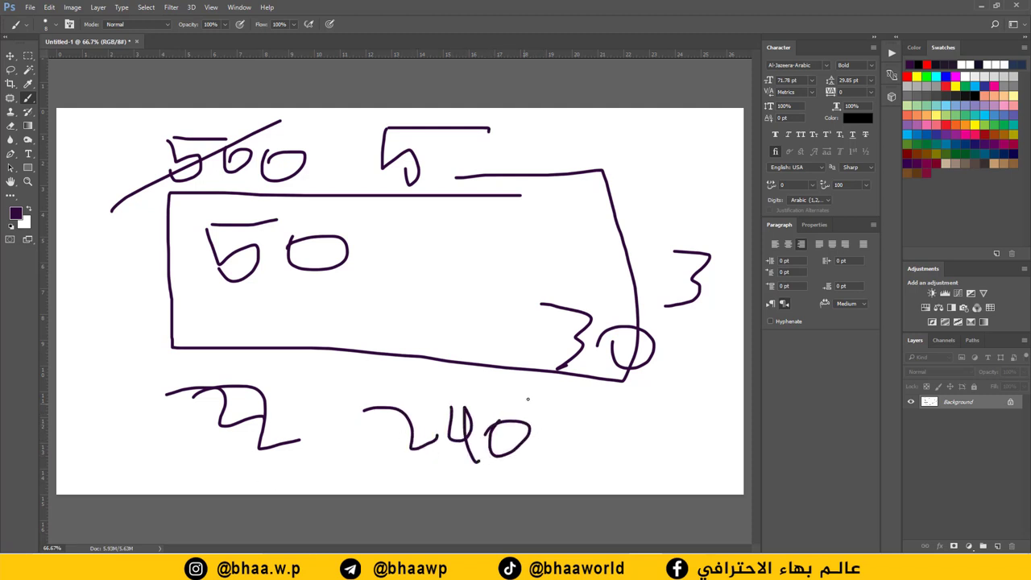
drag(518, 369, 325, 495)
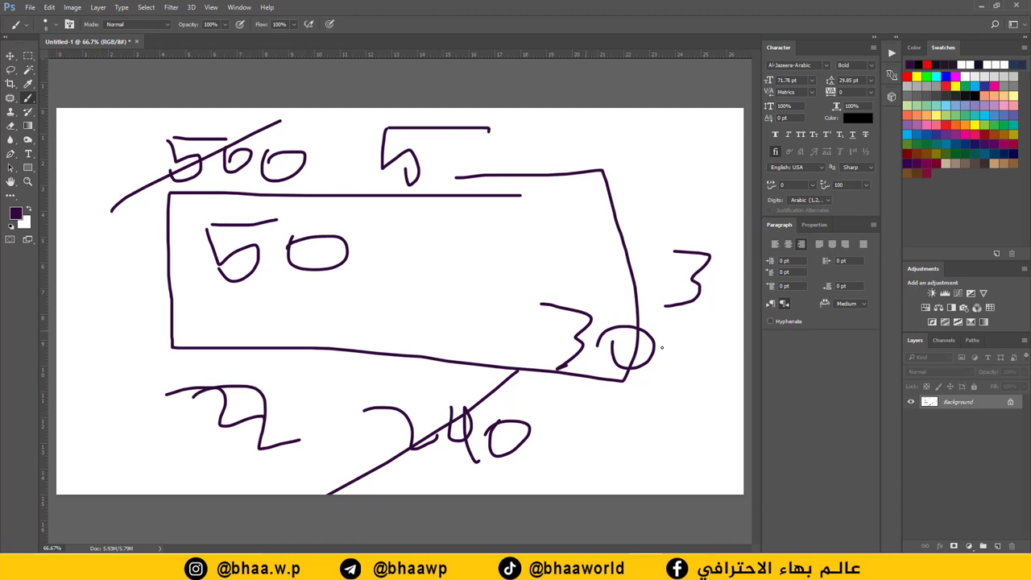
- Handwrite 273 inside the rectangle and add a decimal comma to make it 27,3
mouse_move(389, 278)
mouse_down()
mouse_move(420, 315)
mouse_move(455, 296)
mouse_up()
mouse_move(448, 259)
mouse_down()
mouse_move(501, 302)
mouse_move(520, 271)
mouse_move(514, 320)
mouse_up()
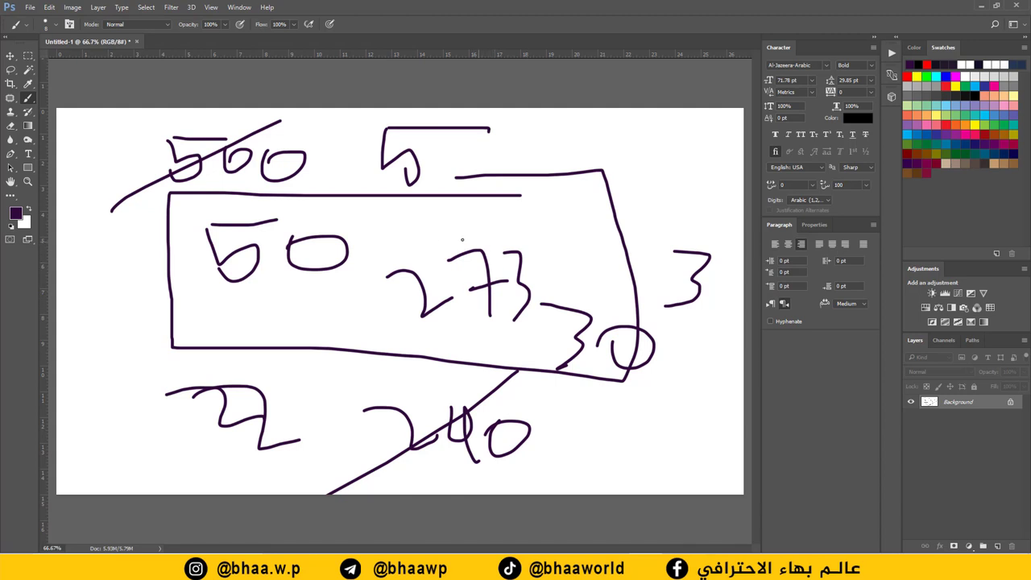
drag(504, 306, 495, 338)
- Find and open the Windows Calculator, placing its window over the left part of the canvas
click(145, 564)
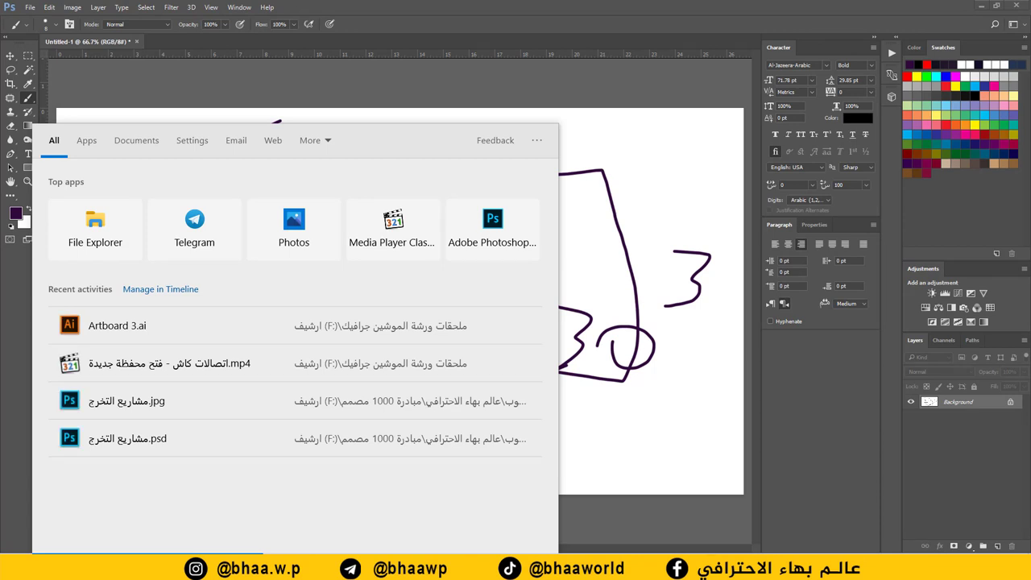
text(cu)
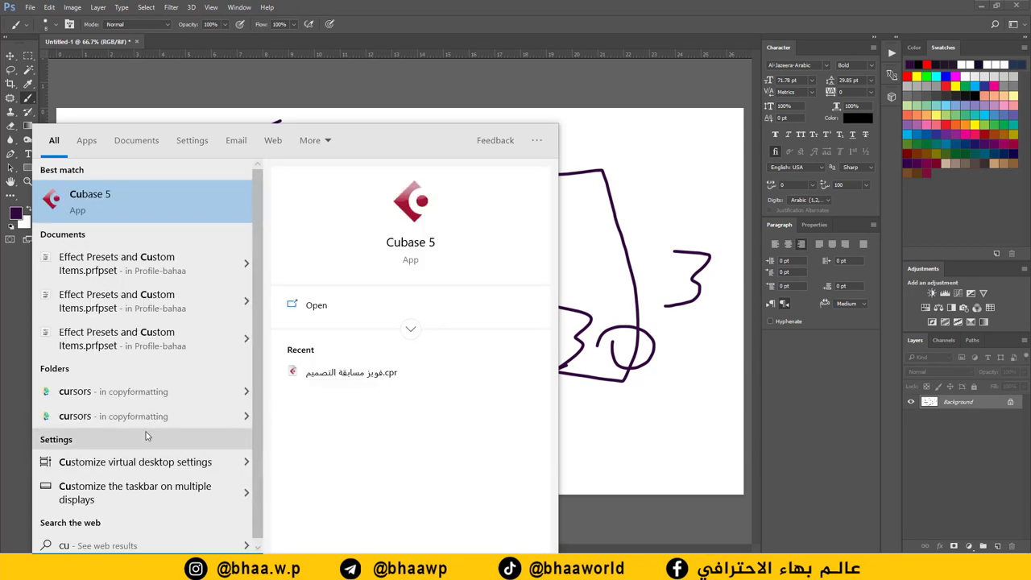
key(BackSpace)
text(a)
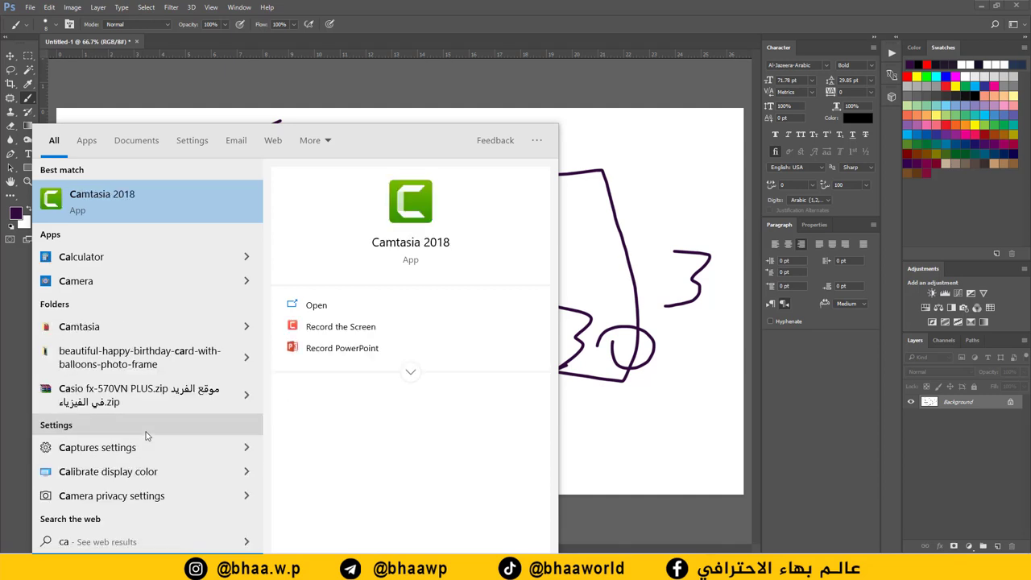
click(90, 257)
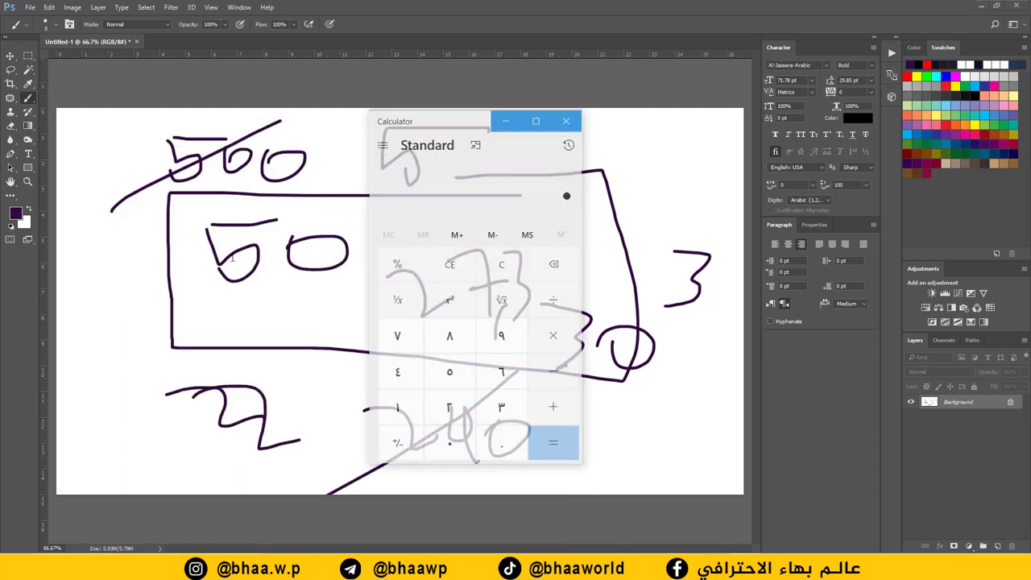
mouse_move(448, 121)
mouse_down()
mouse_move(186, 244)
mouse_move(176, 145)
mouse_up()
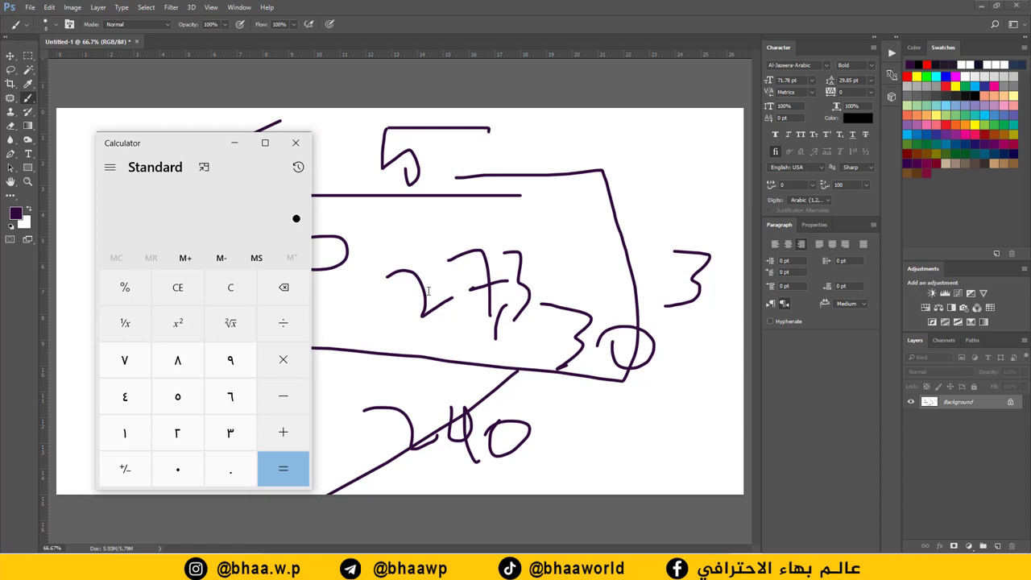
- Calculate 273 divided by 10 and close the Calculator
click(175, 436)
click(125, 362)
click(231, 433)
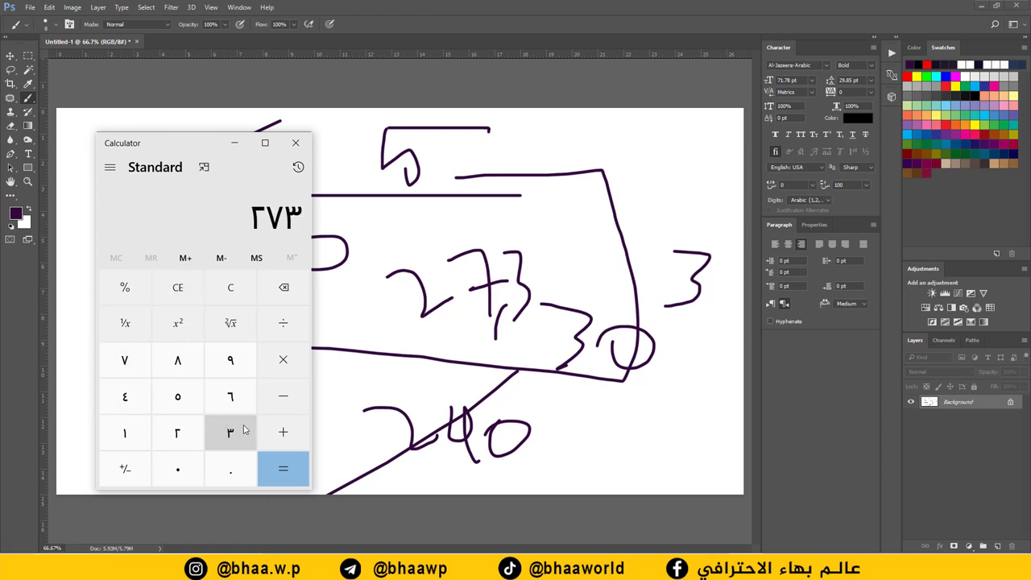
click(284, 323)
click(133, 442)
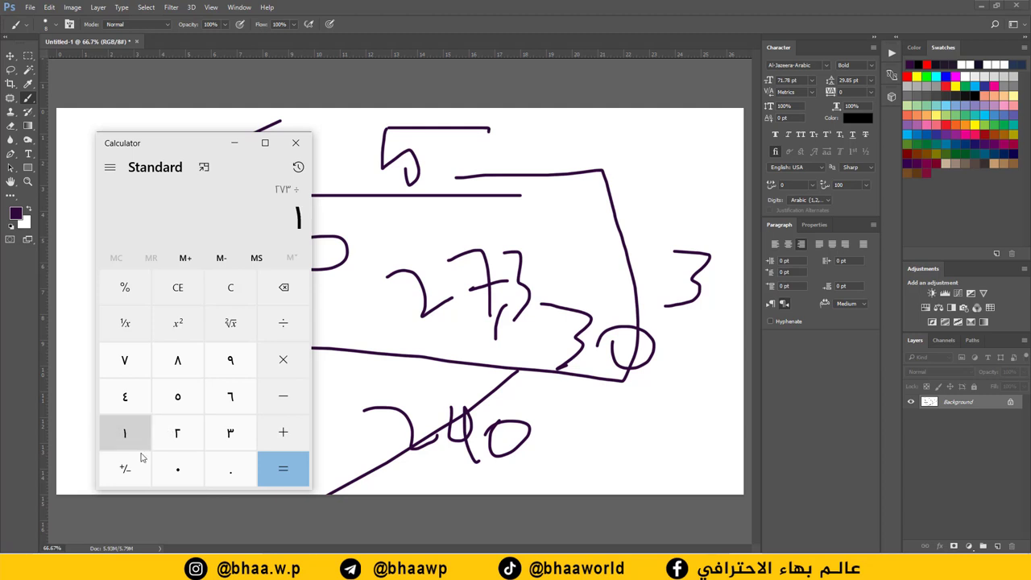
click(173, 470)
click(283, 469)
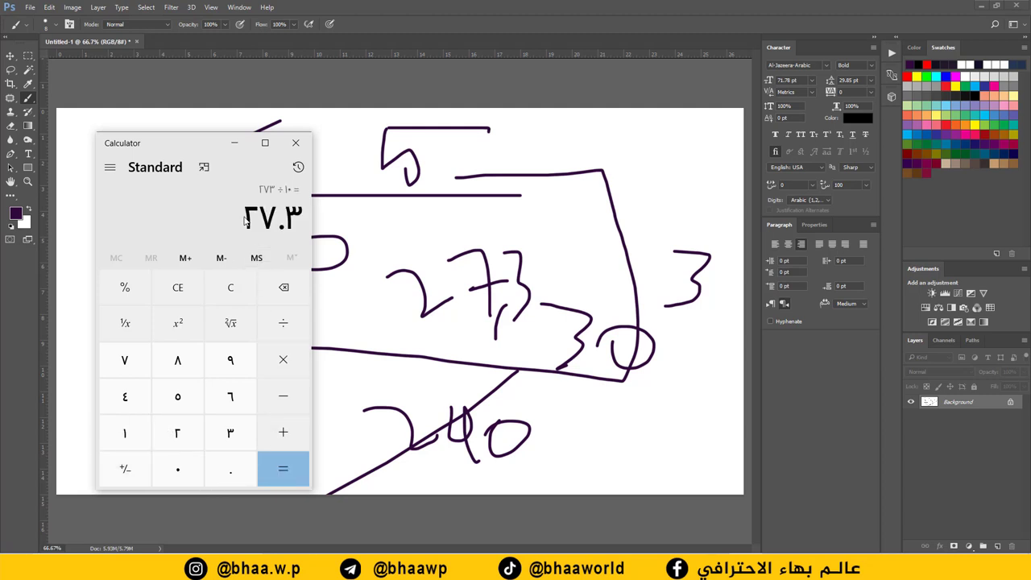
click(296, 143)
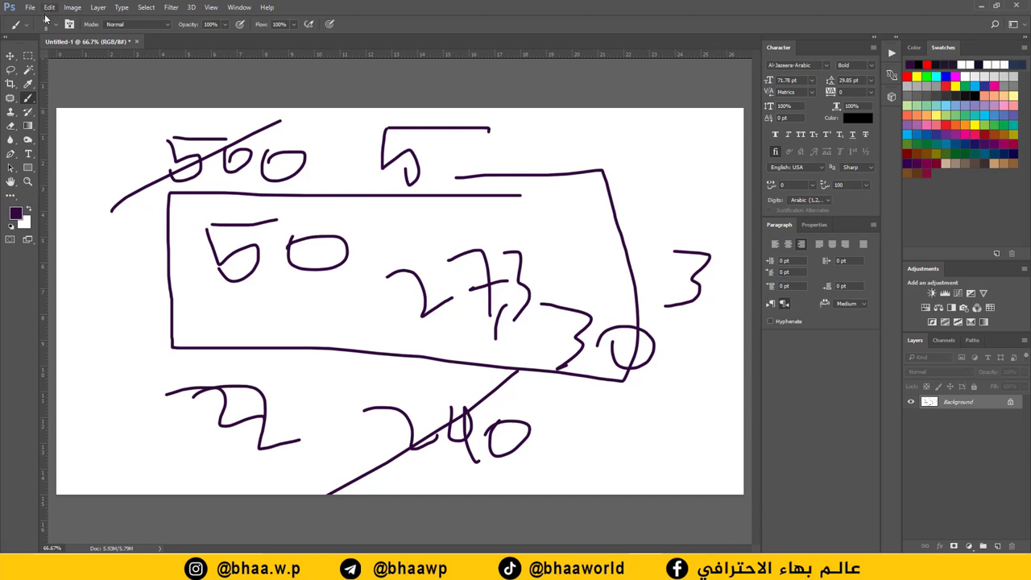
- Start a new document measured in centimeters, 50 cm wide and 30 cm high
click(30, 7)
click(42, 17)
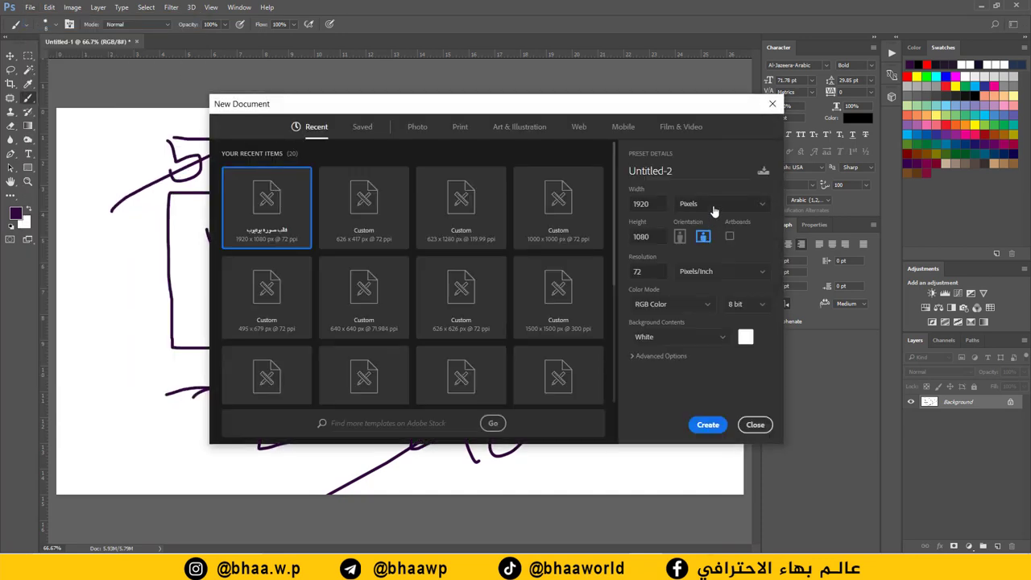
click(714, 206)
click(711, 258)
click(649, 205)
text(30)
key(BackSpace)
key(BackSpace)
text(50)
click(659, 237)
text(30)
- Set the resolution to 300 pixels/inch and the color mode to CMYK Color, and create the document
key(Tab)
text(300)
click(702, 303)
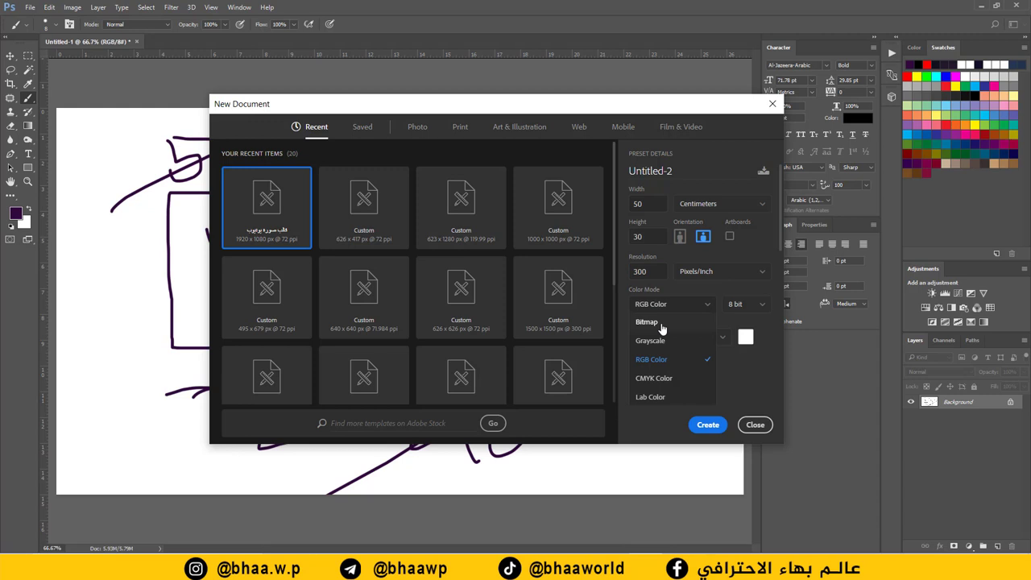
click(654, 379)
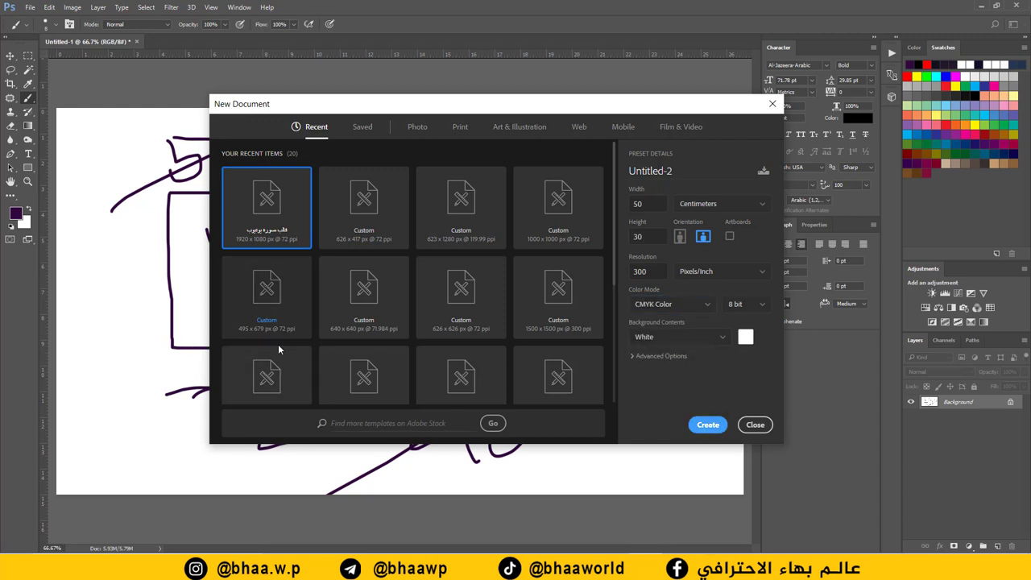
key(Return)
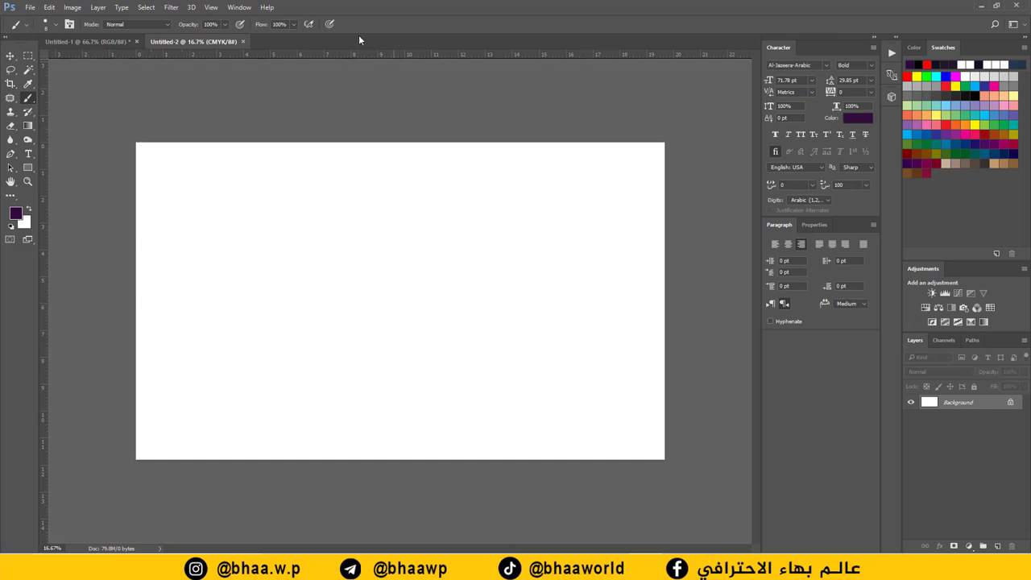
- Add a vertical guide at 1 cm from the canvas's left edge, switching the position unit to centimeters
click(210, 7)
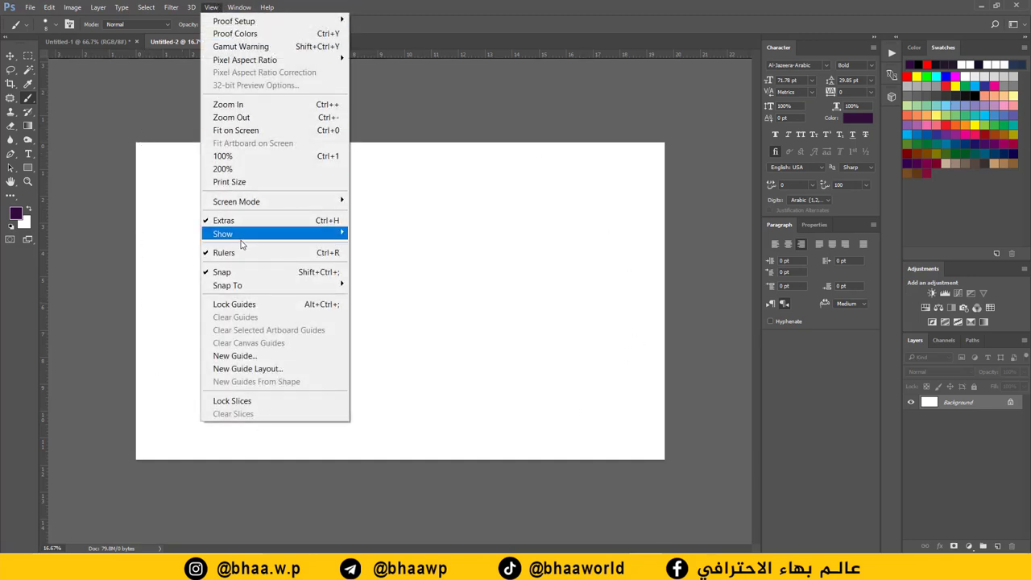
click(259, 357)
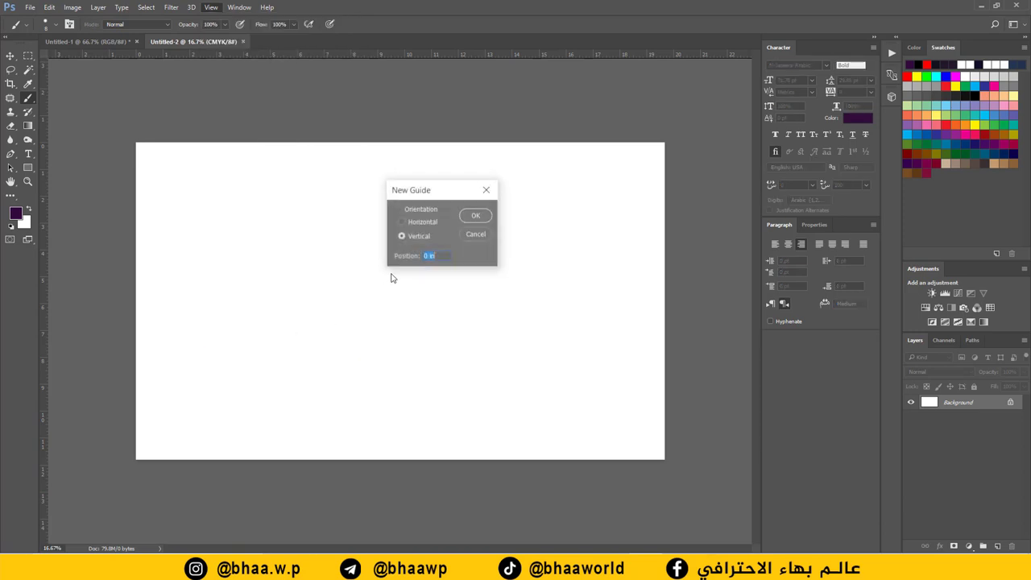
right_click(439, 256)
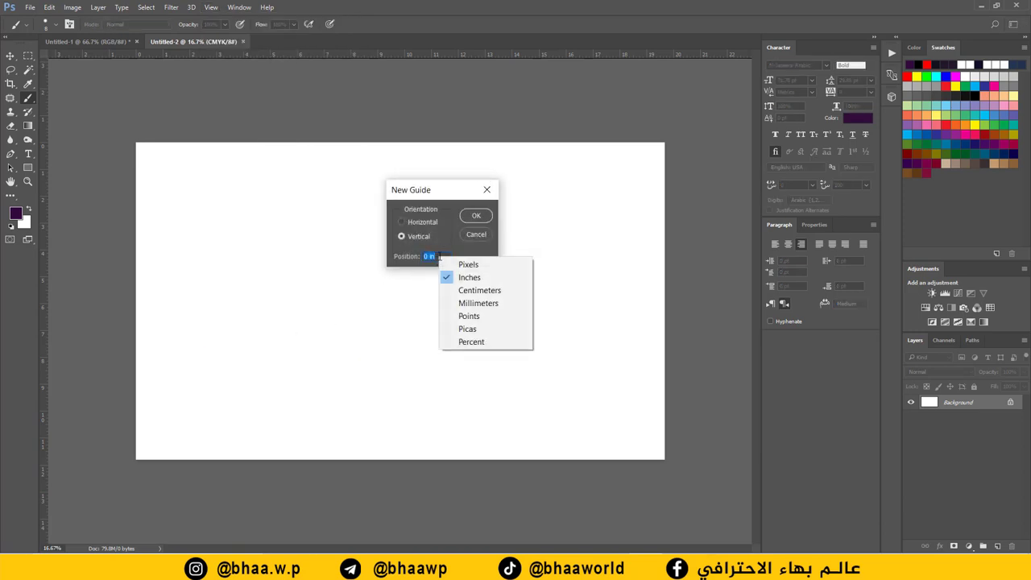
click(483, 288)
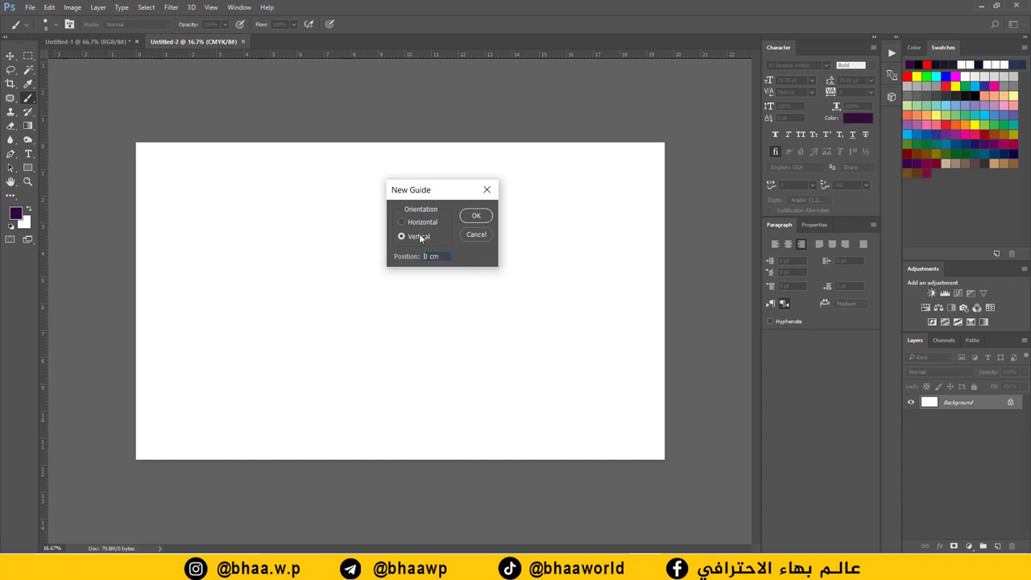
drag(443, 256, 401, 256)
text(1)
click(477, 216)
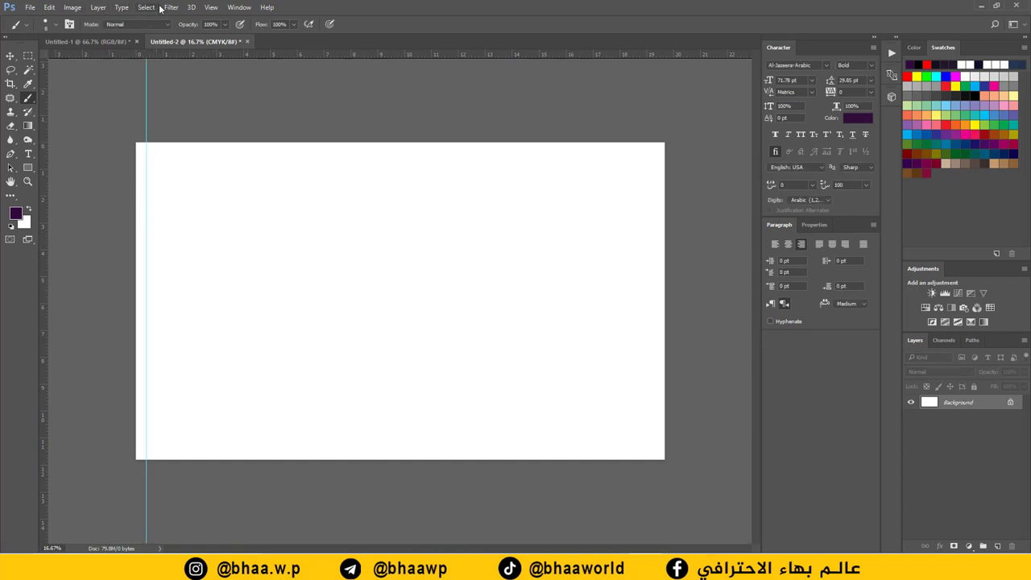
- Add a horizontal guide at 1 cm from the canvas's top edge, switching the position unit to centimeters
click(214, 7)
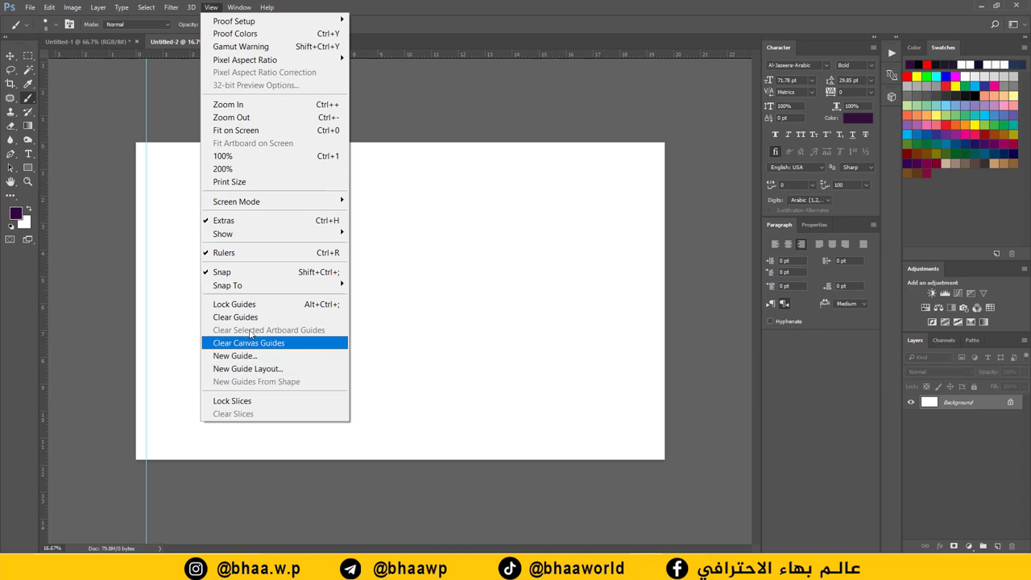
click(256, 356)
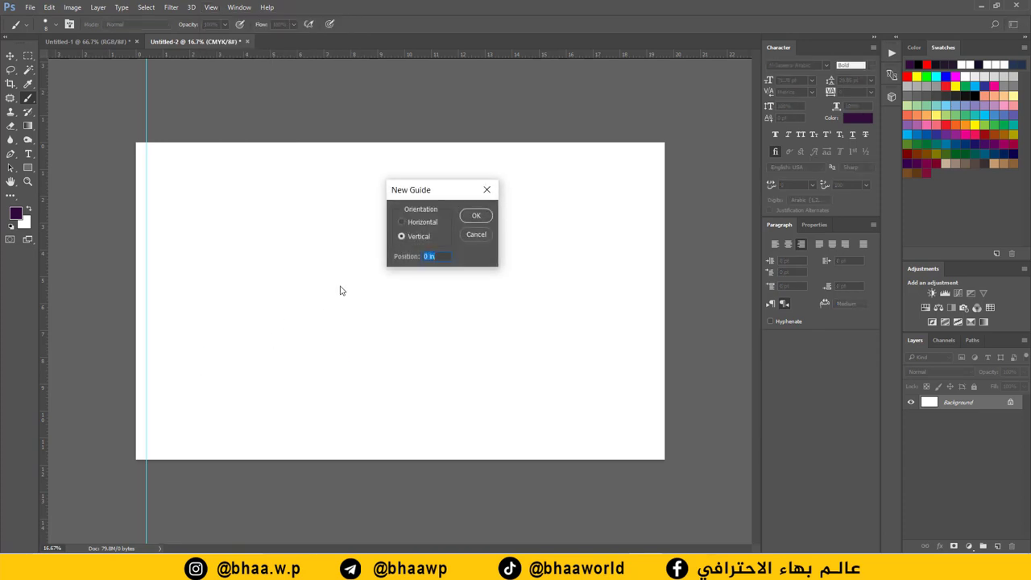
click(410, 223)
right_click(442, 259)
click(474, 294)
click(447, 258)
text(1)
click(476, 216)
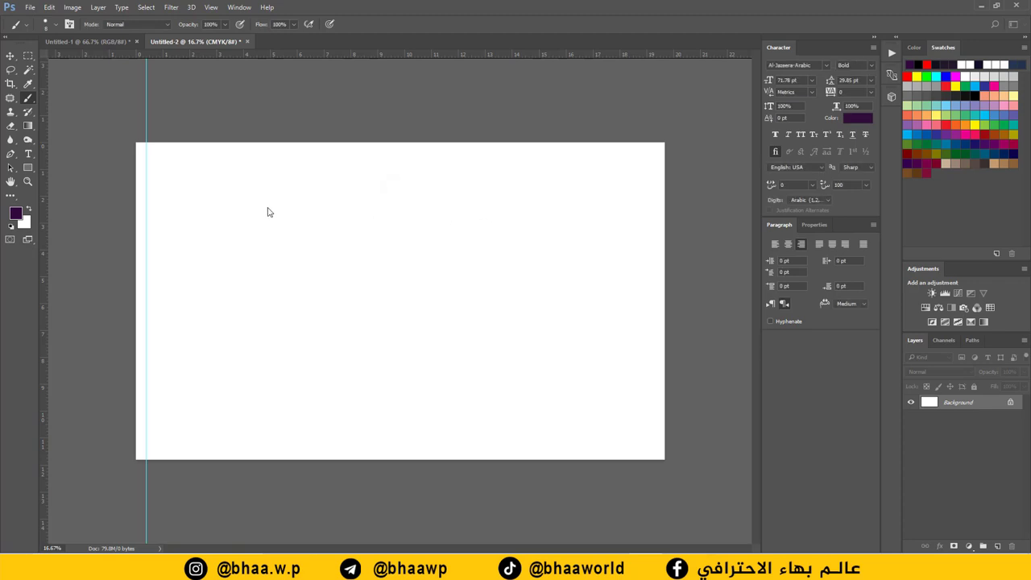
- Add a horizontal guide at 29 cm near the canvas's bottom edge, with the position unit in centimeters
click(32, 168)
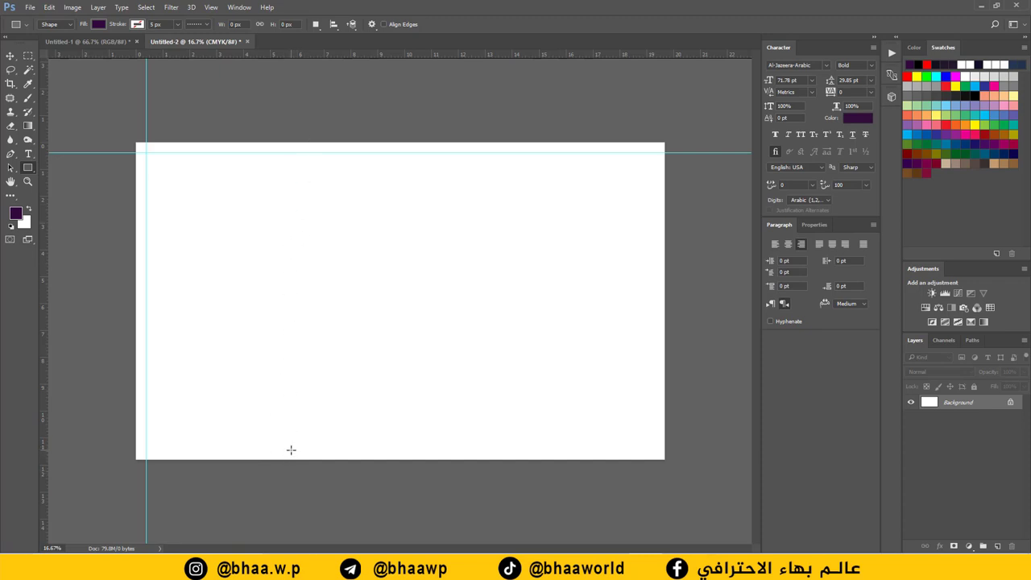
click(211, 7)
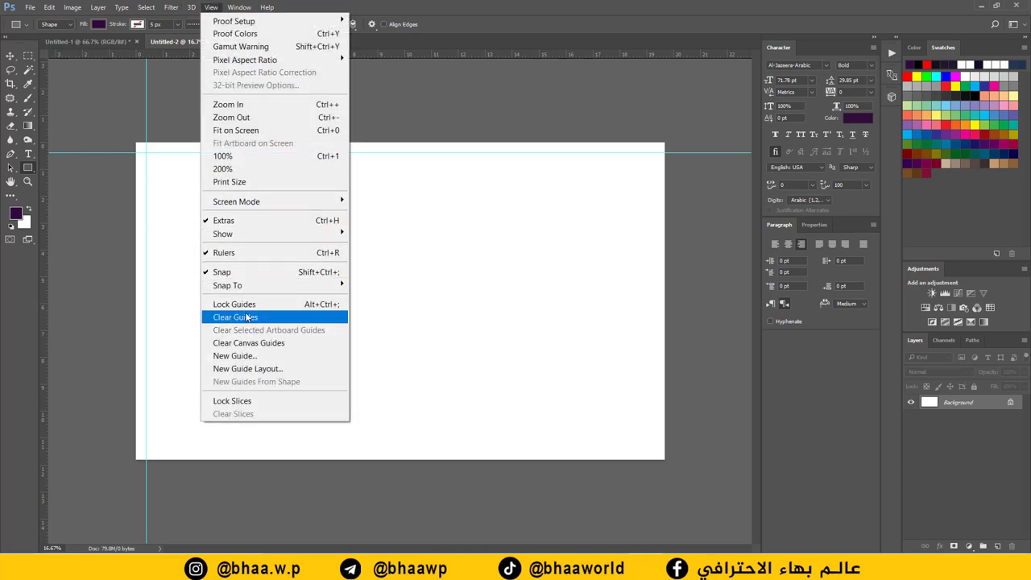
click(234, 355)
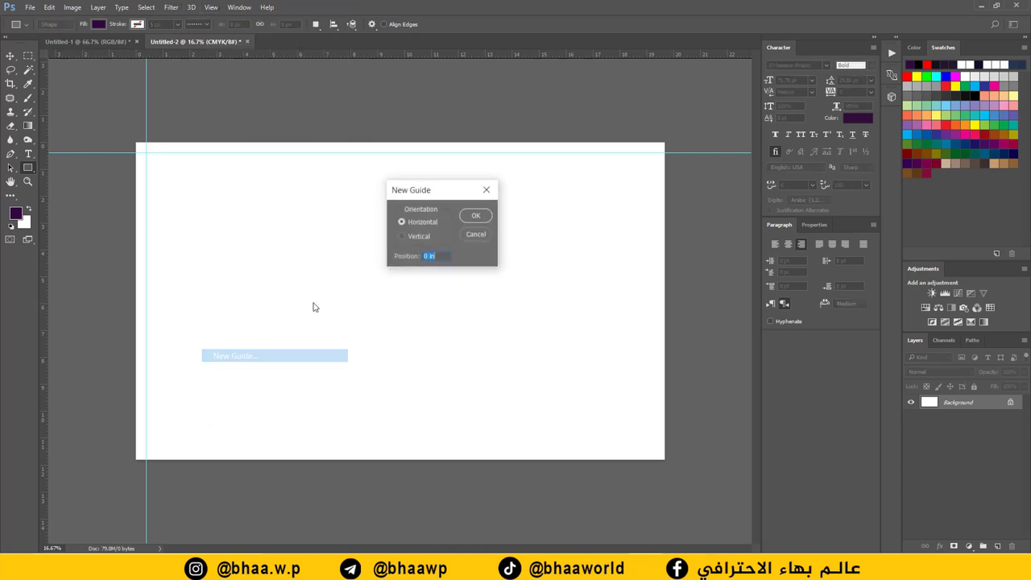
right_click(442, 256)
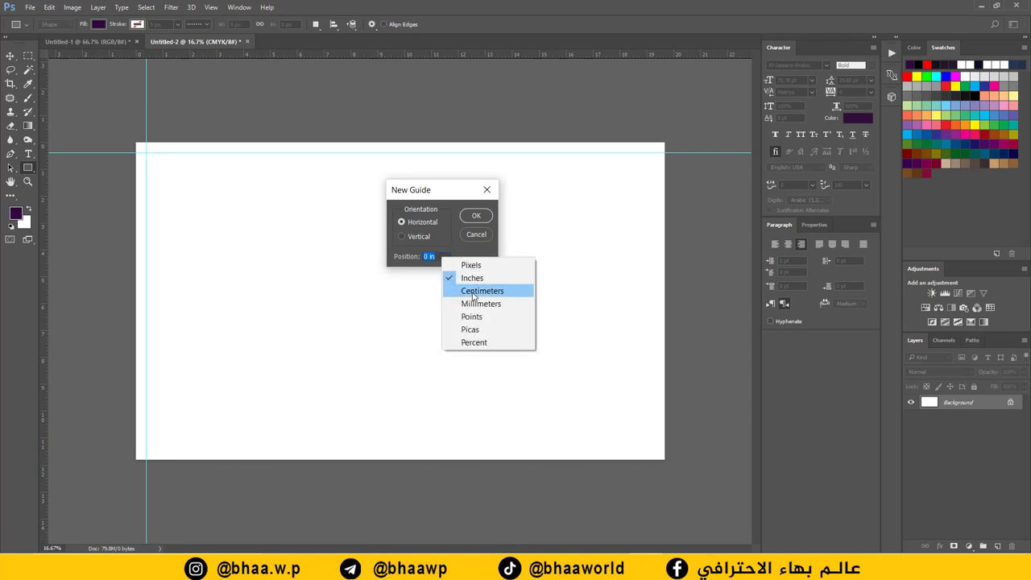
click(475, 291)
drag(442, 257, 396, 255)
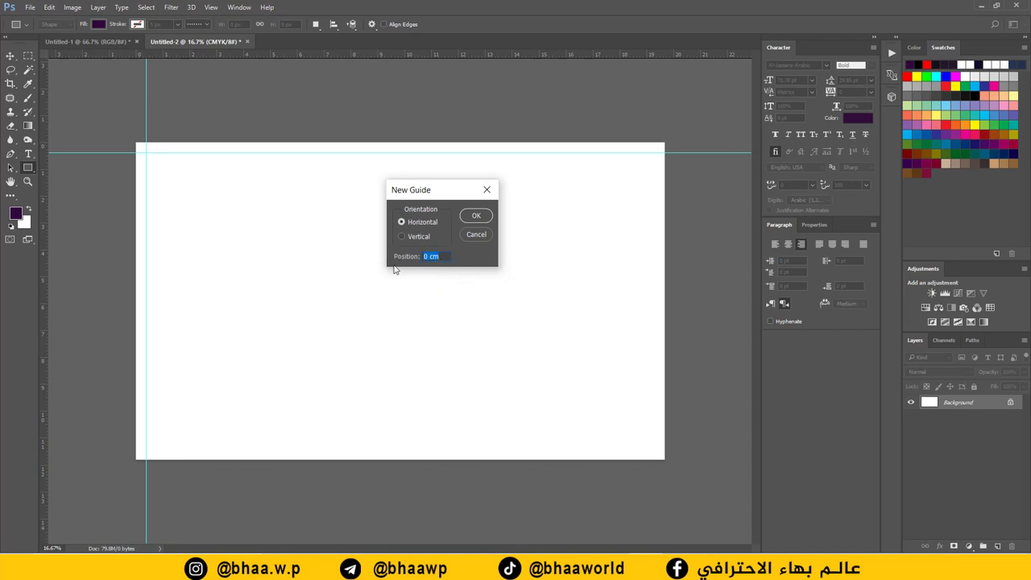
text(29)
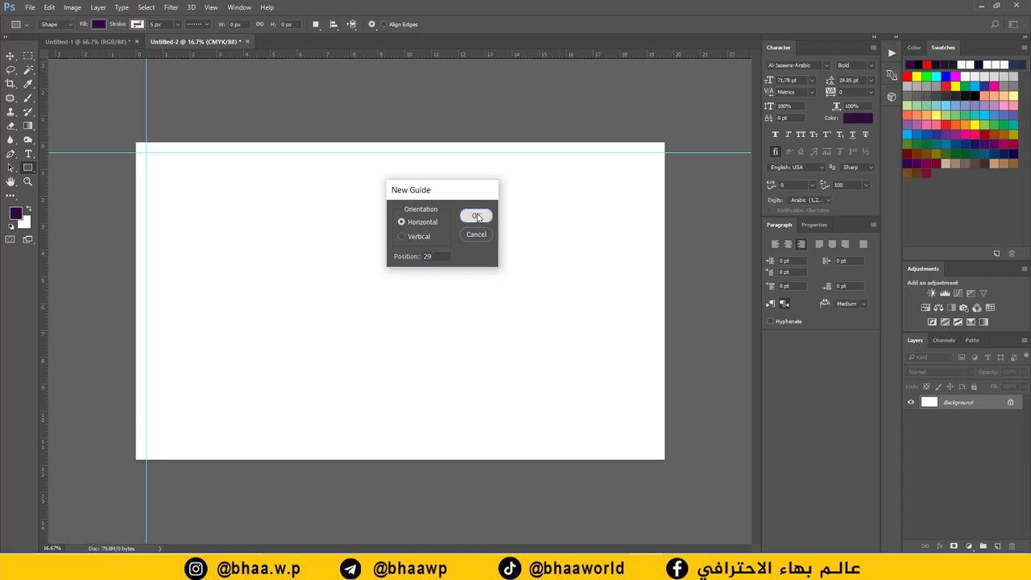
click(476, 216)
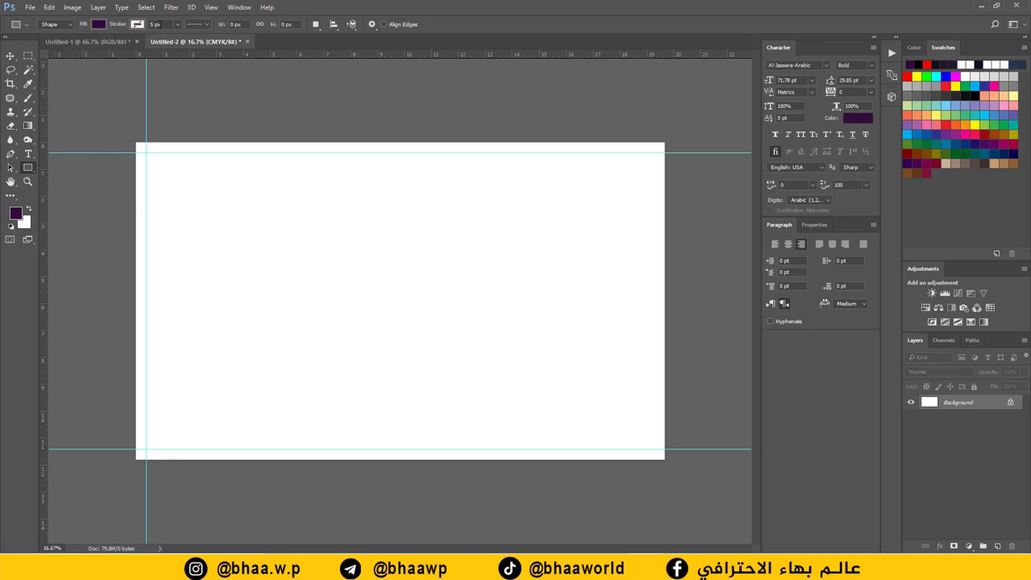
- Add a vertical guide at 49 cm near the canvas's right edge, with the position unit in centimeters
click(212, 8)
click(252, 356)
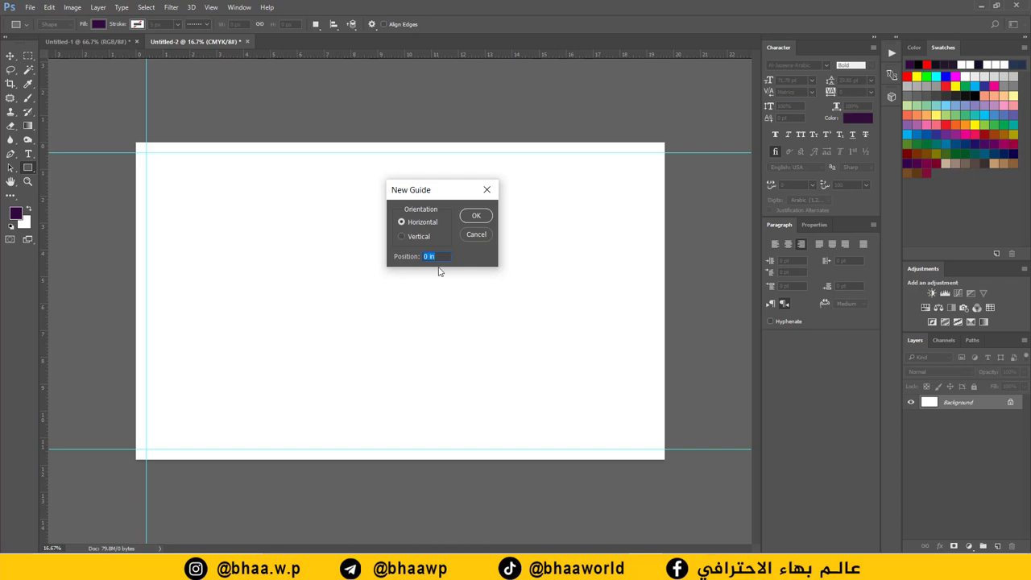
click(408, 235)
drag(441, 256, 418, 253)
right_click(435, 256)
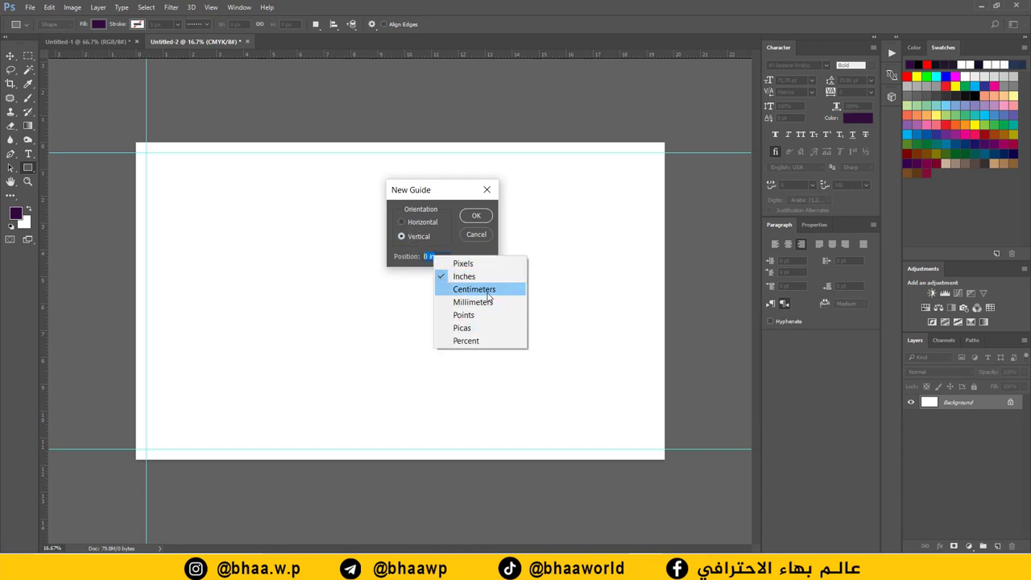
click(474, 287)
drag(443, 255, 418, 257)
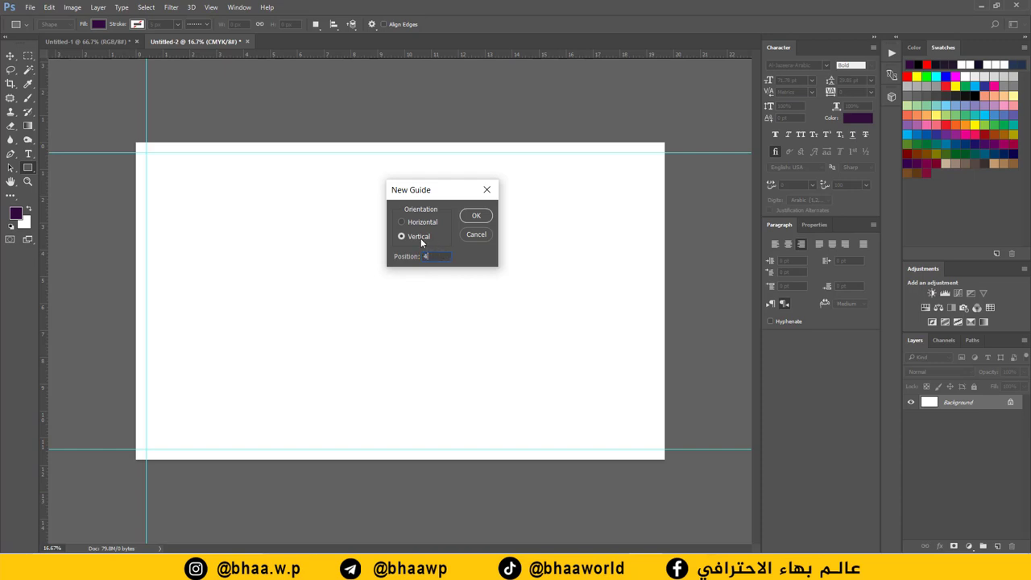
click(476, 216)
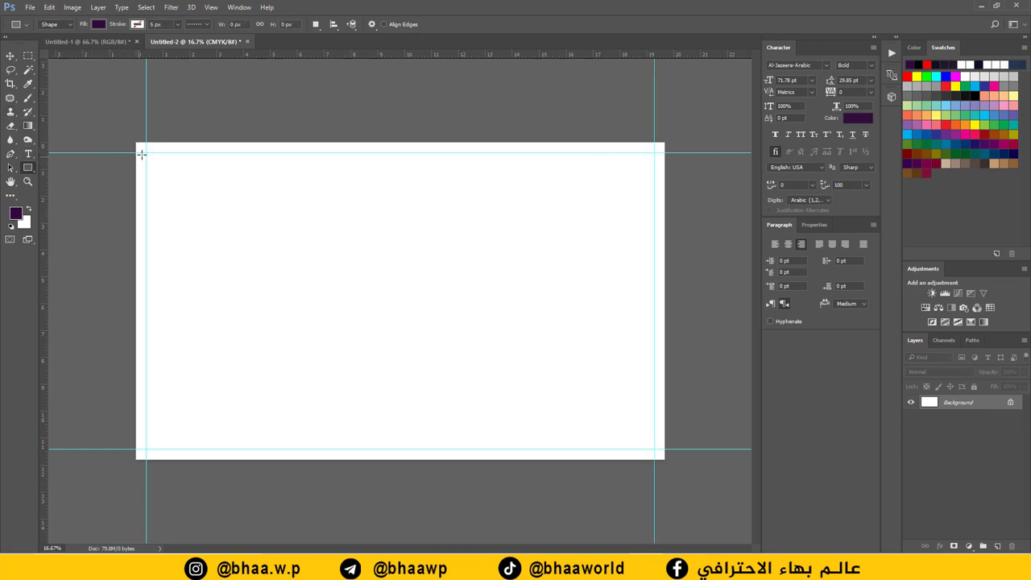
- Draw a 5670 × 3308 px rectangle filling the area between the guides and scale it about its center to about 96.5%
drag(149, 161, 654, 450)
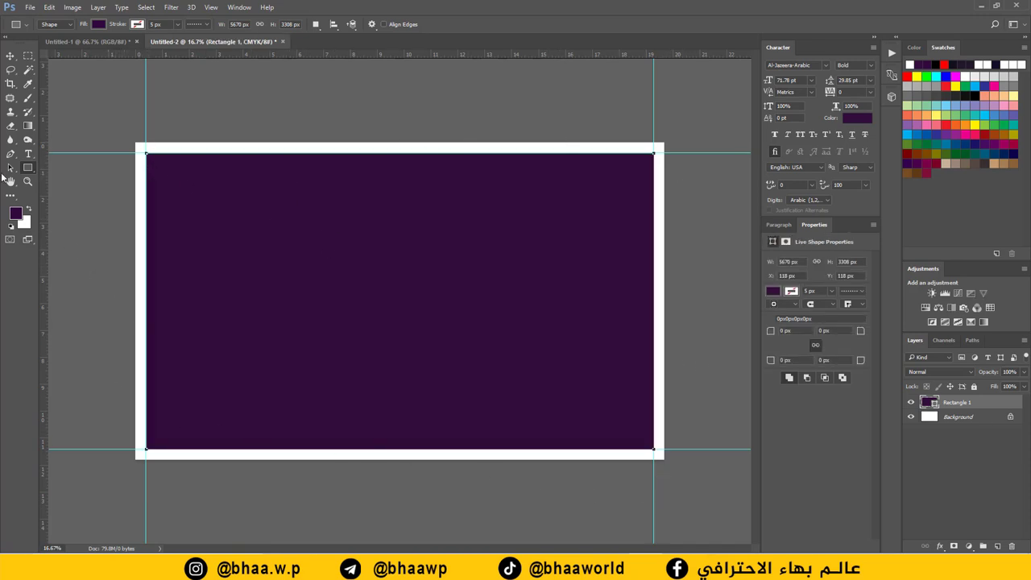
click(10, 55)
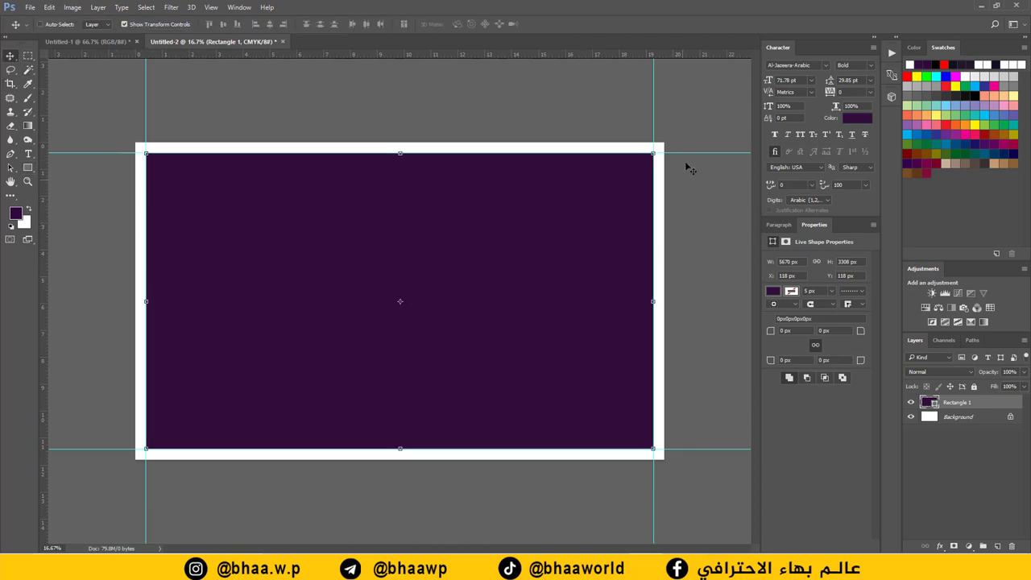
key(ctrl+t)
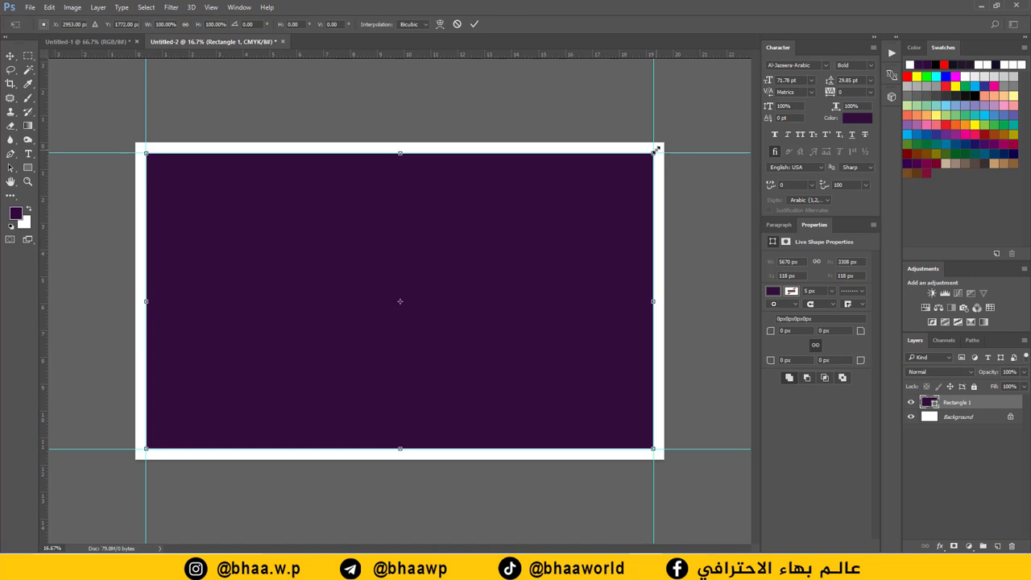
mouse_move(656, 150)
mouse_down()
mouse_move(637, 158)
mouse_move(648, 154)
mouse_up()
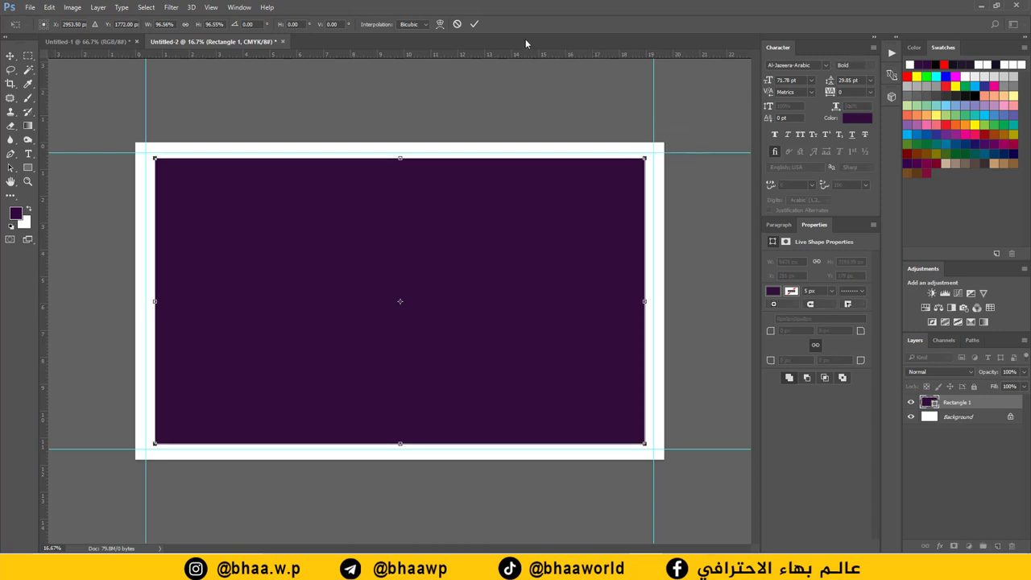
click(475, 24)
click(577, 152)
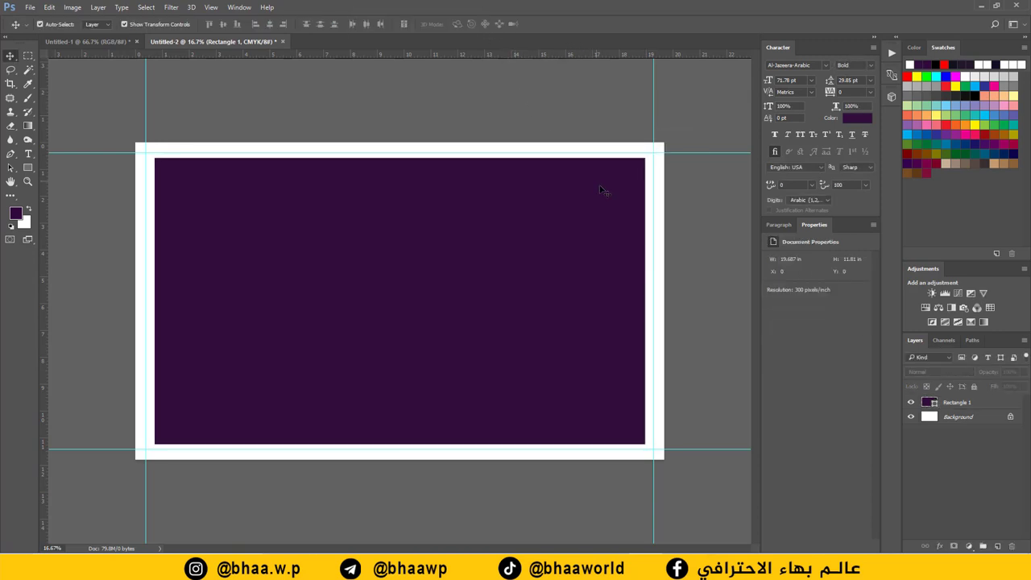
- Move all four guides inward onto the purple rectangle's edges and hide the rectangle layer
drag(577, 152, 577, 158)
drag(654, 142, 644, 142)
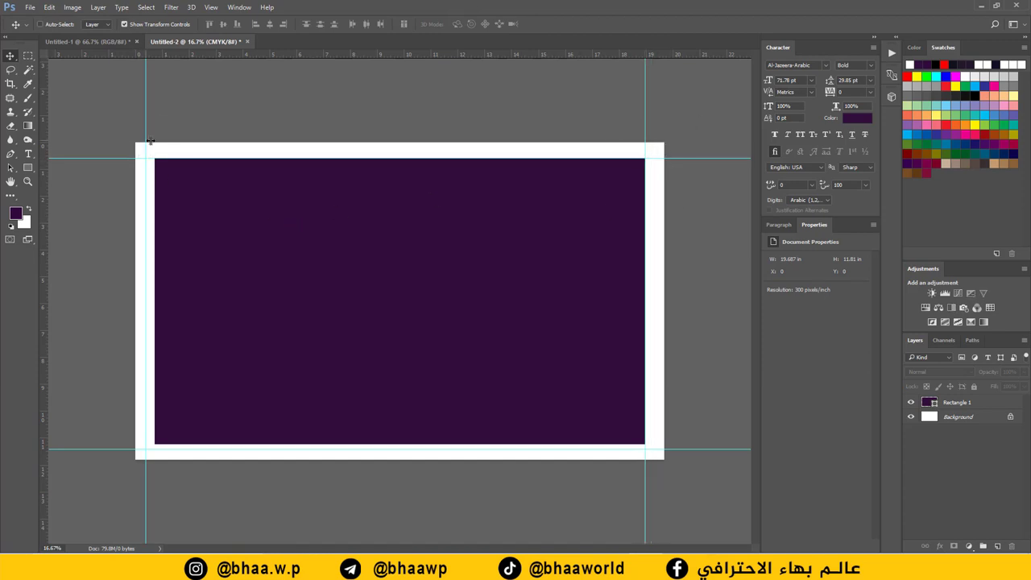
drag(146, 142, 155, 142)
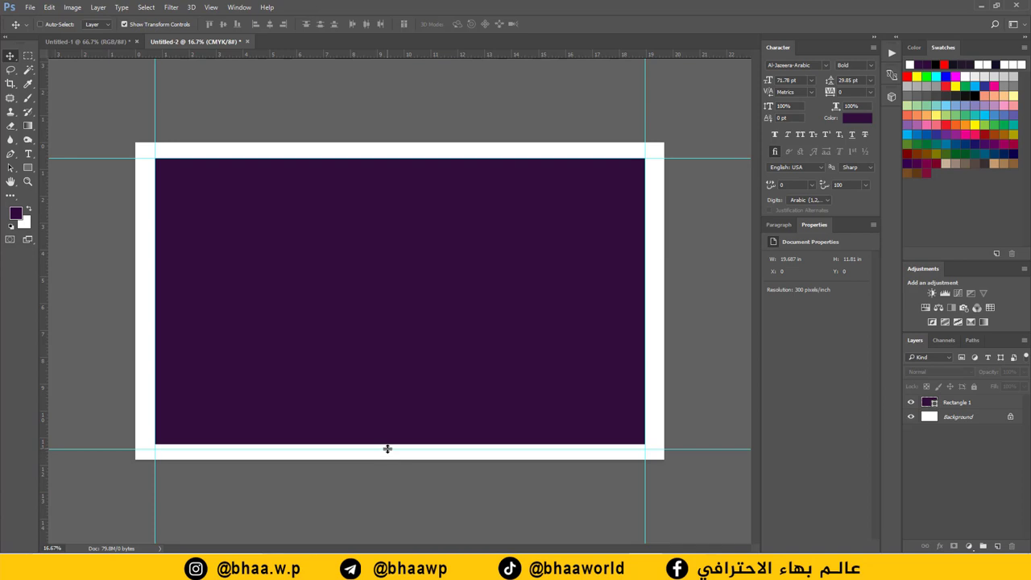
drag(387, 449, 387, 444)
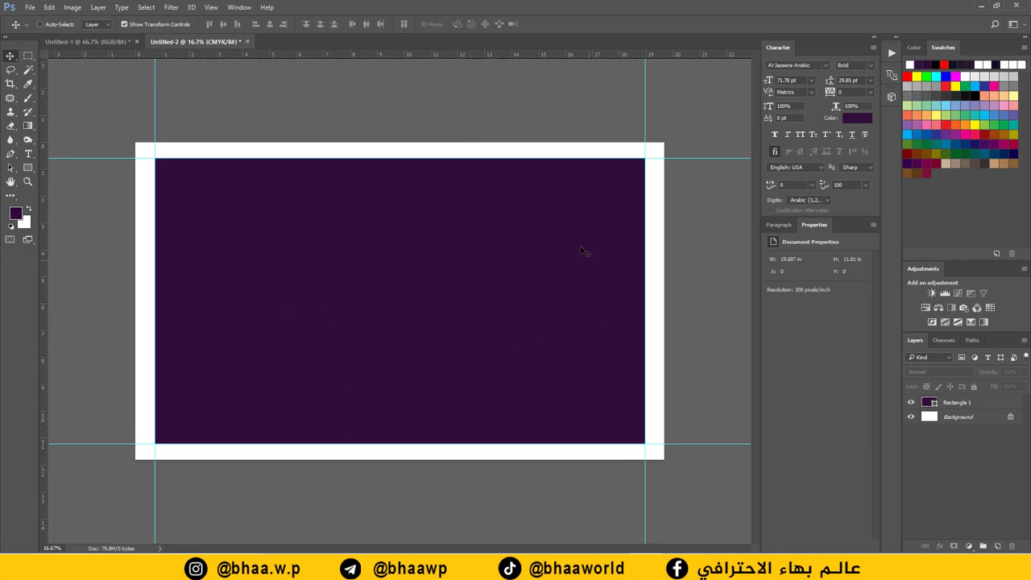
click(912, 402)
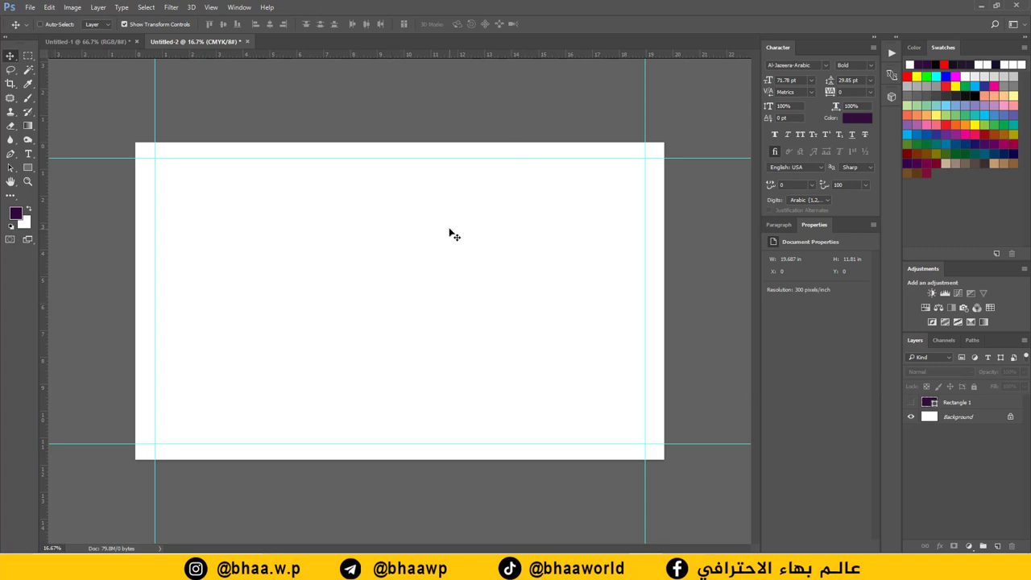
- Create a wide paragraph text box in the middle of the canvas with the font beIN Black
click(31, 154)
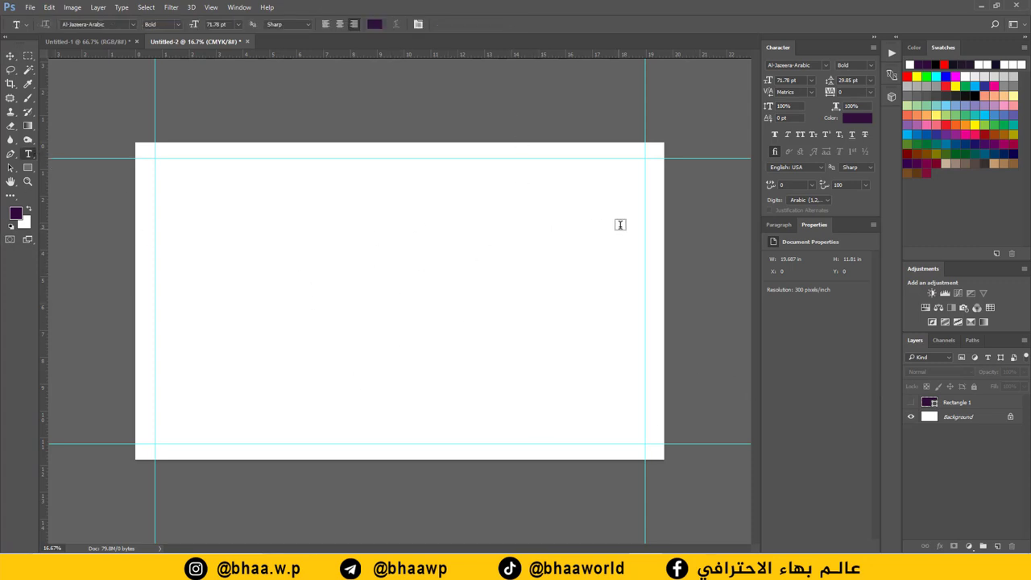
drag(622, 224, 203, 371)
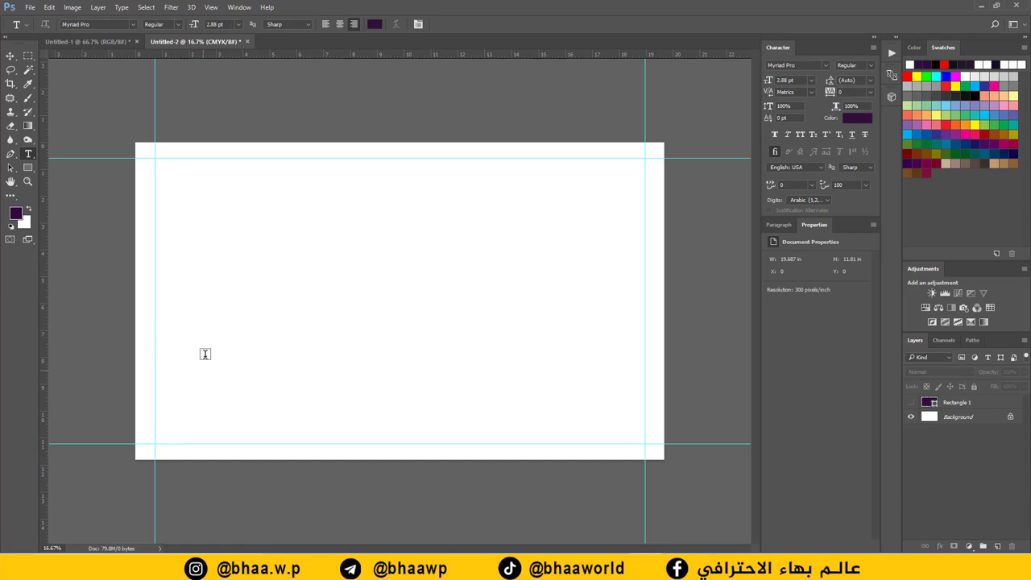
key(alt+shift)
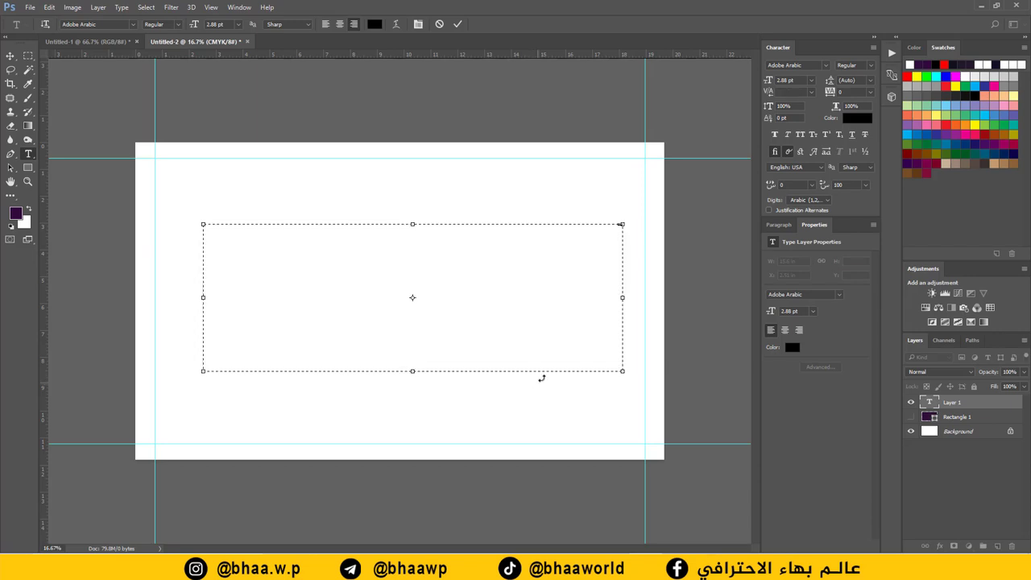
click(133, 24)
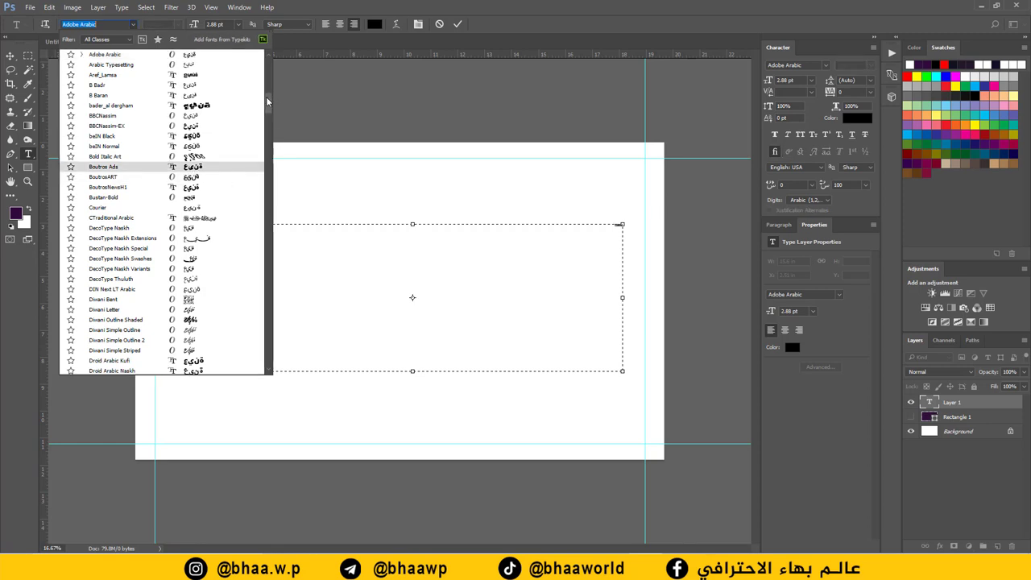
scroll(184, 171, up, 10)
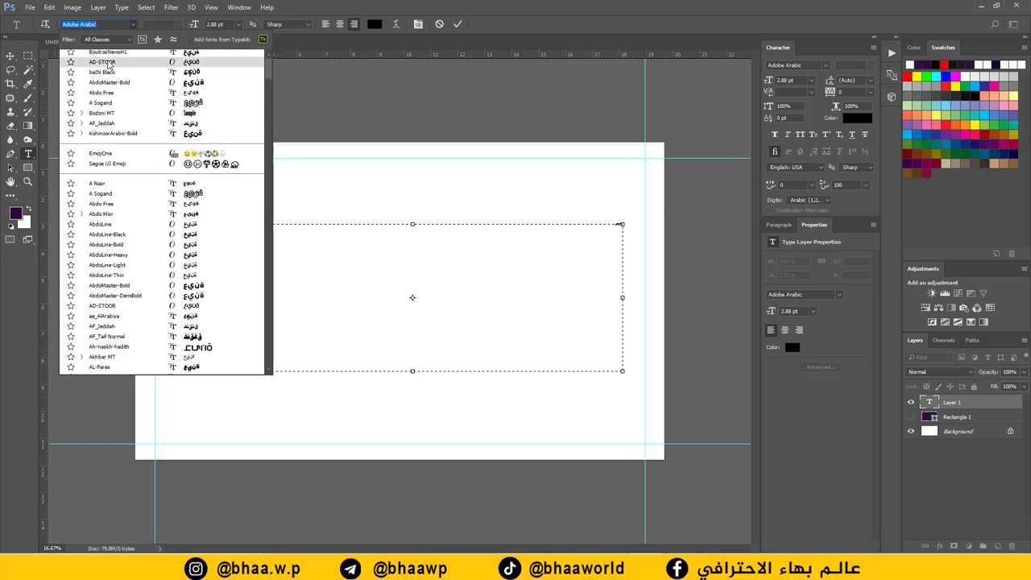
text(beIN Black)
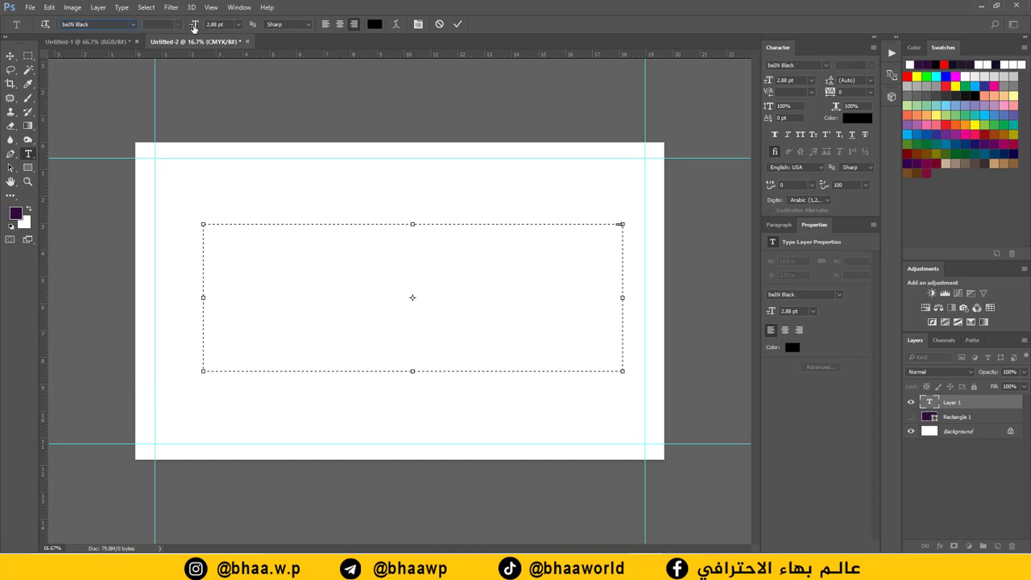
- Enter the title "مثلجات اسكيمو" at 189.88 pt in light yellow and commit the text
drag(194, 25, 295, 29)
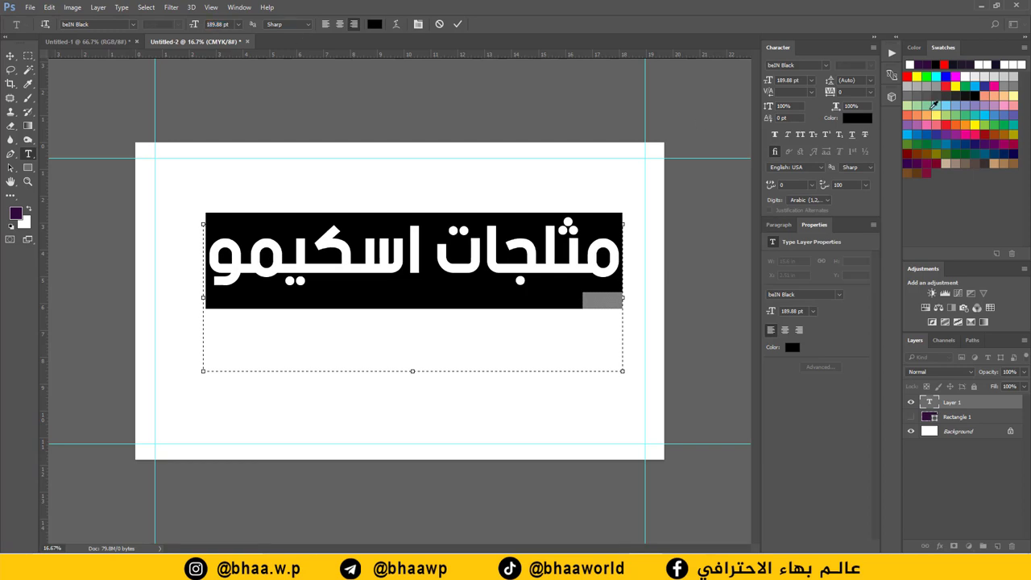
click(935, 118)
click(457, 24)
key(v)
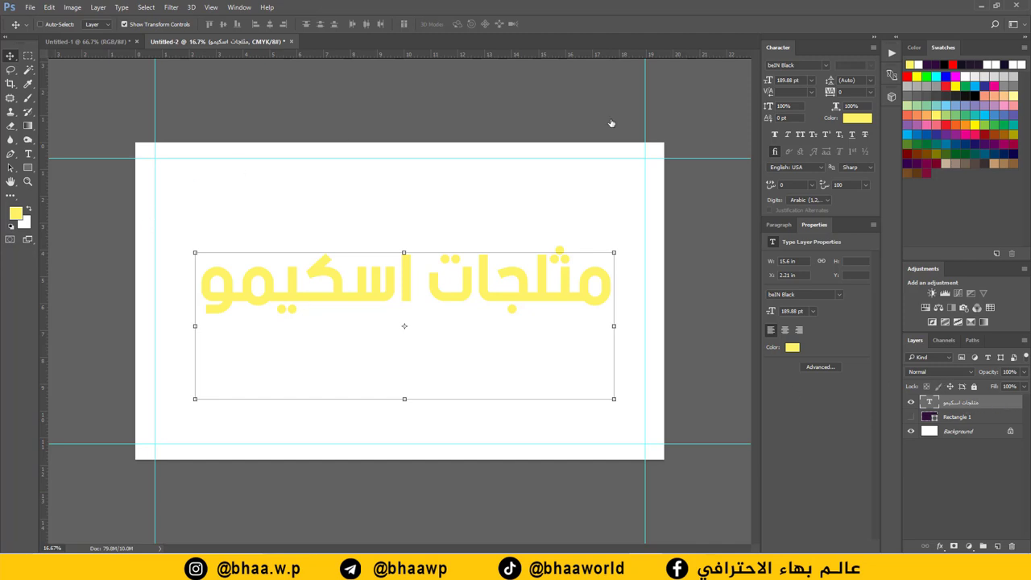
- Open the title's layer styles, try Color Overlay, Inner Shadow and Bevel & Emboss, and leave only the Stroke effect enabled
double_click(975, 402)
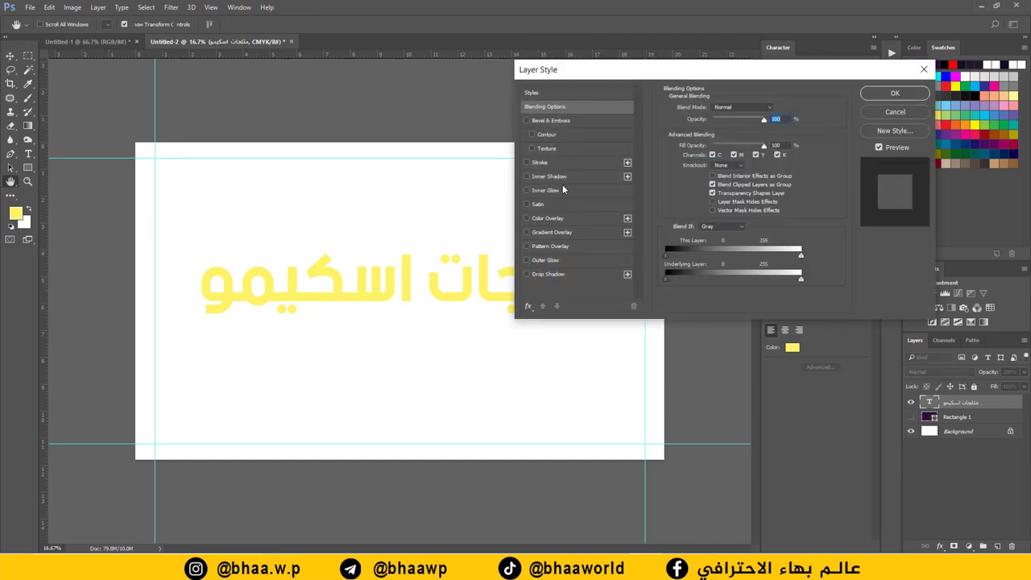
click(546, 218)
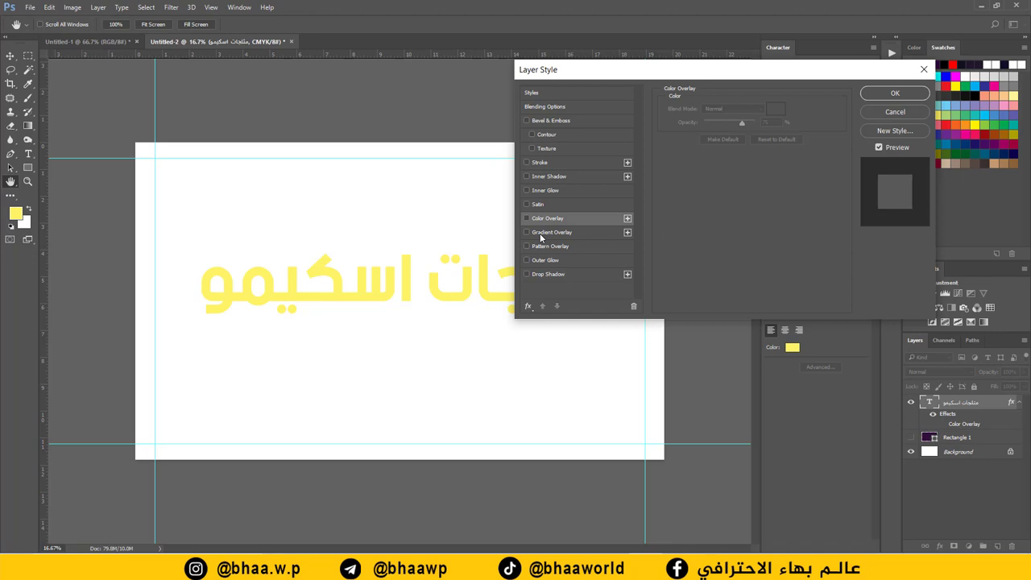
click(546, 177)
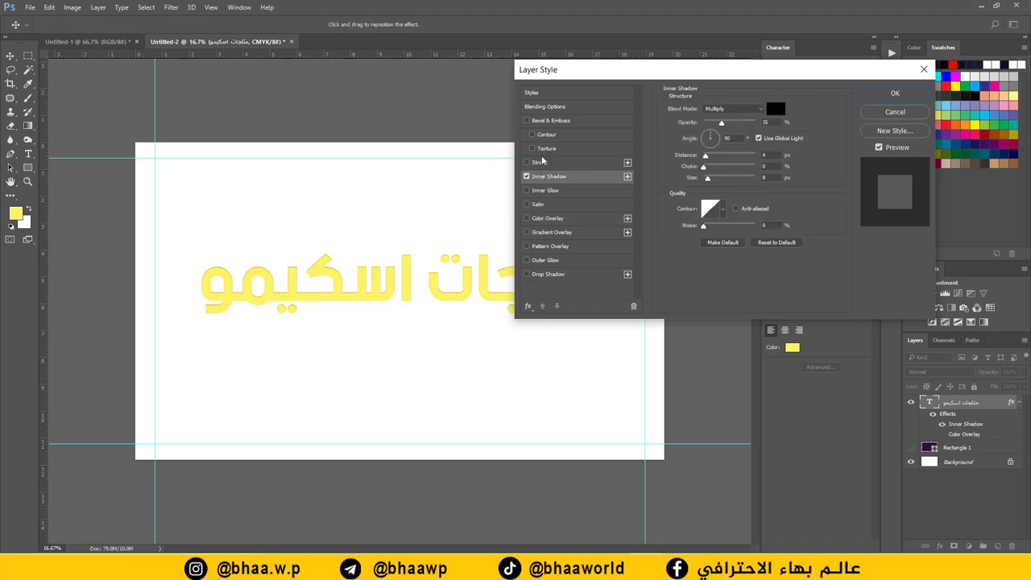
click(539, 163)
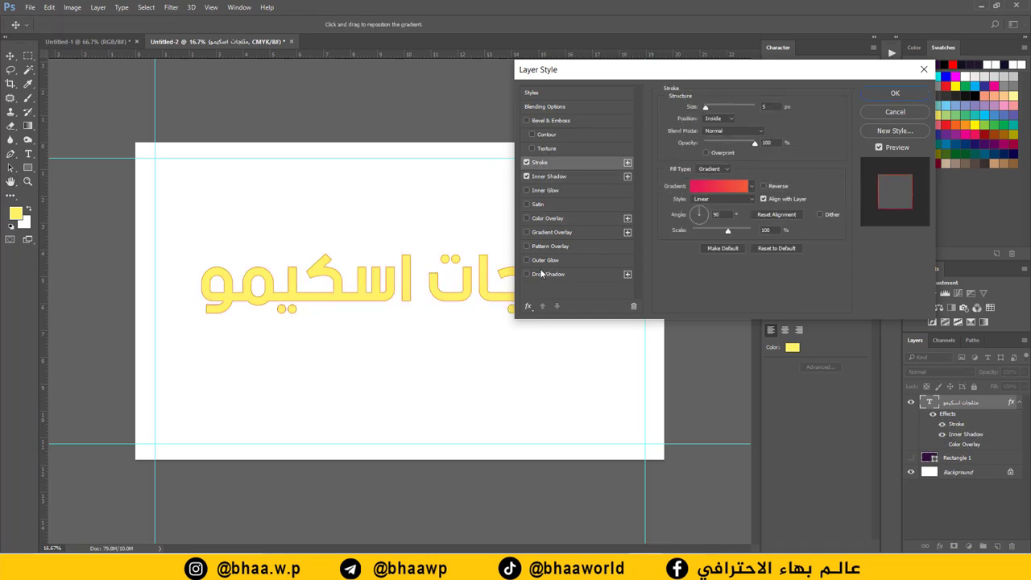
click(562, 120)
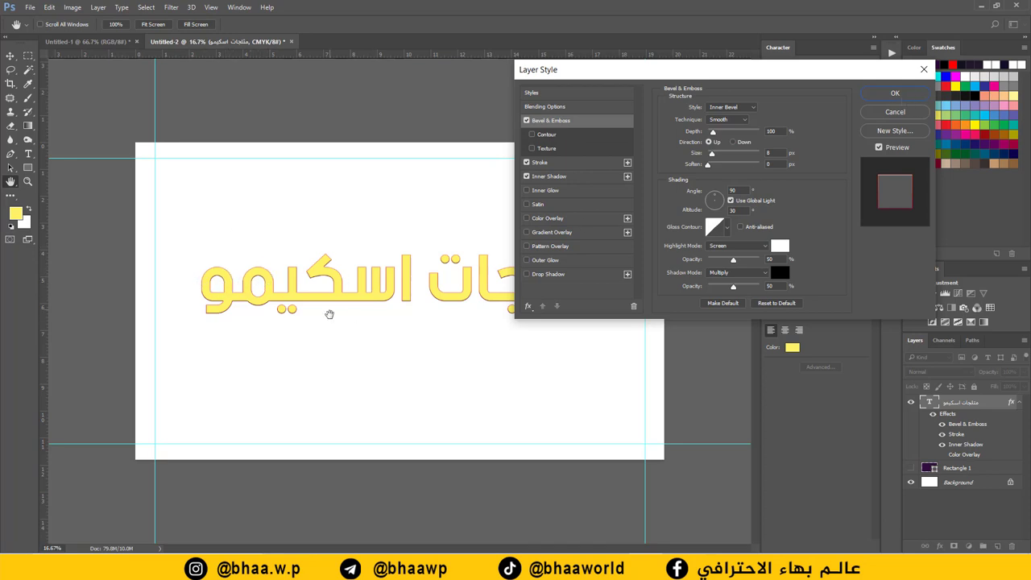
click(527, 120)
click(527, 176)
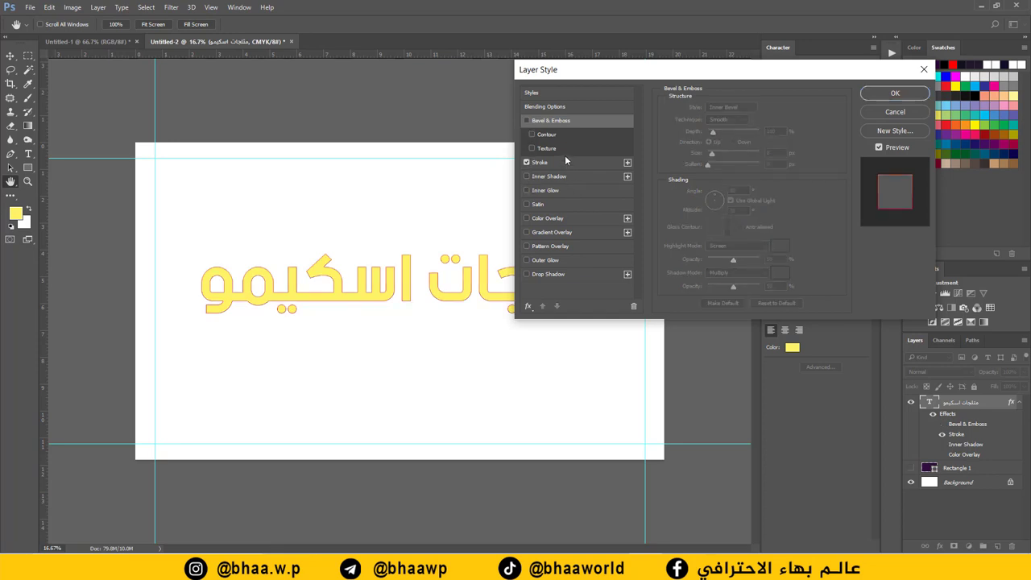
- Change the title stroke's fill type from gradient to solid color and set it to black (#000000)
click(567, 162)
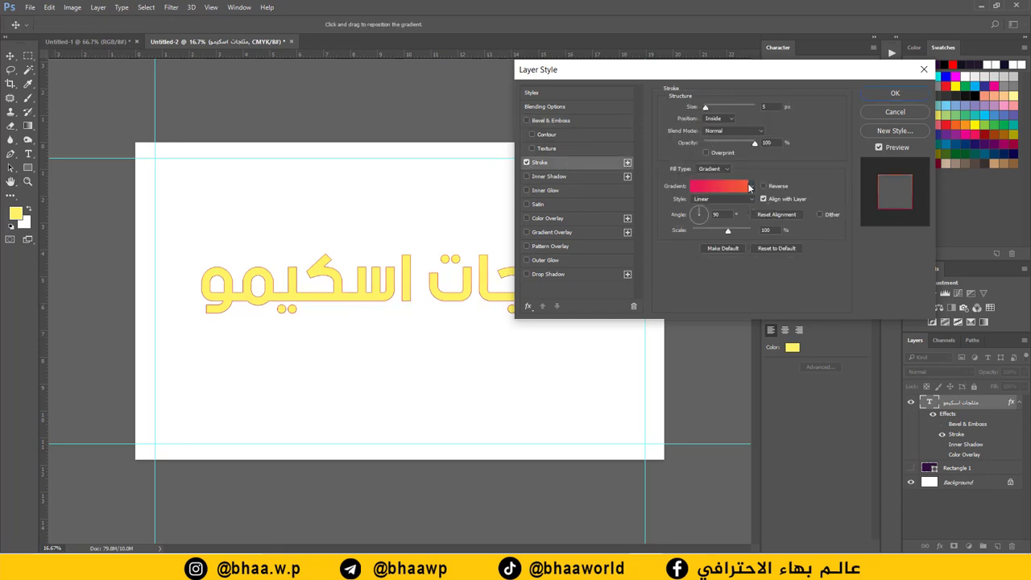
click(726, 169)
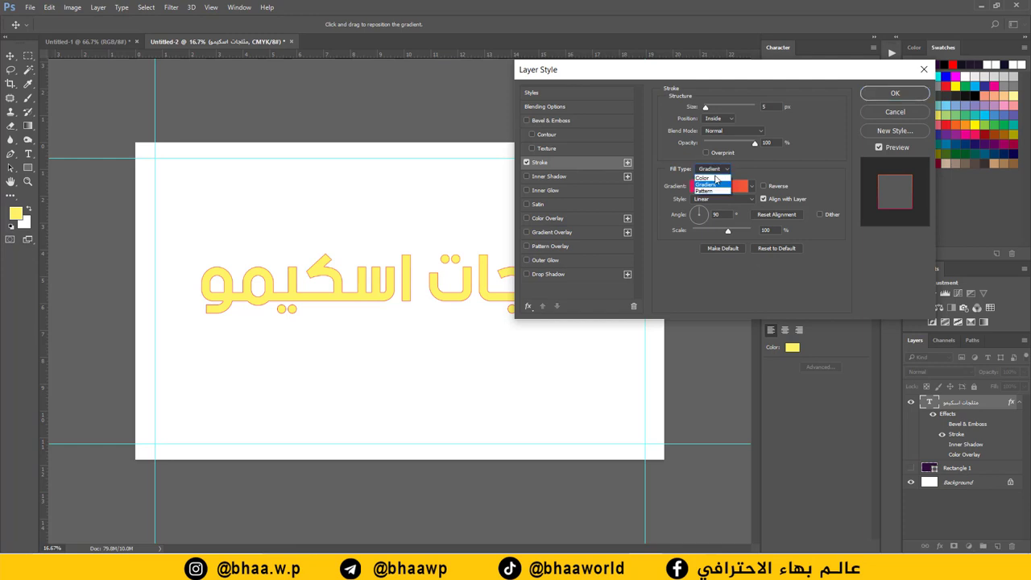
click(717, 177)
click(690, 186)
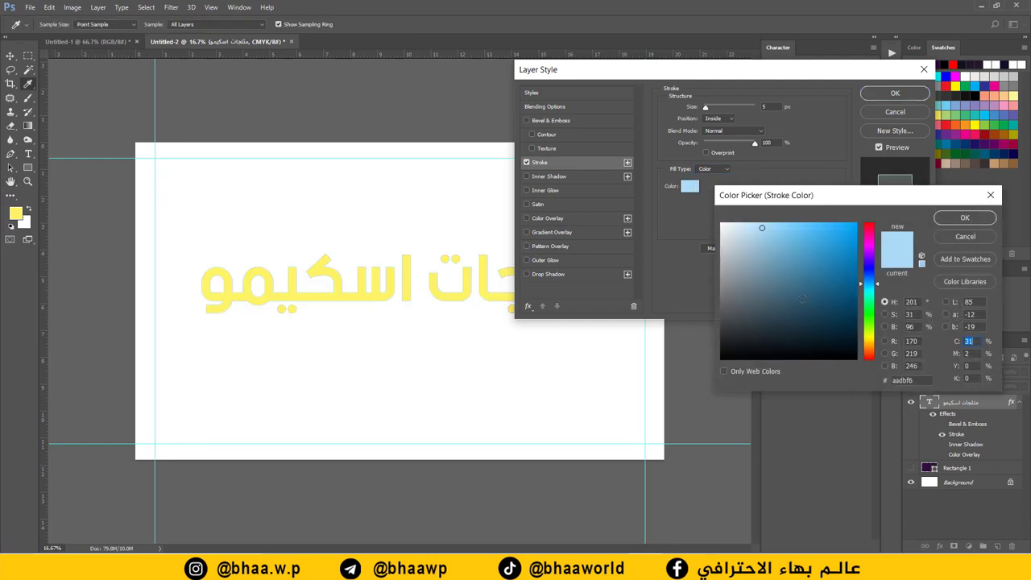
click(722, 358)
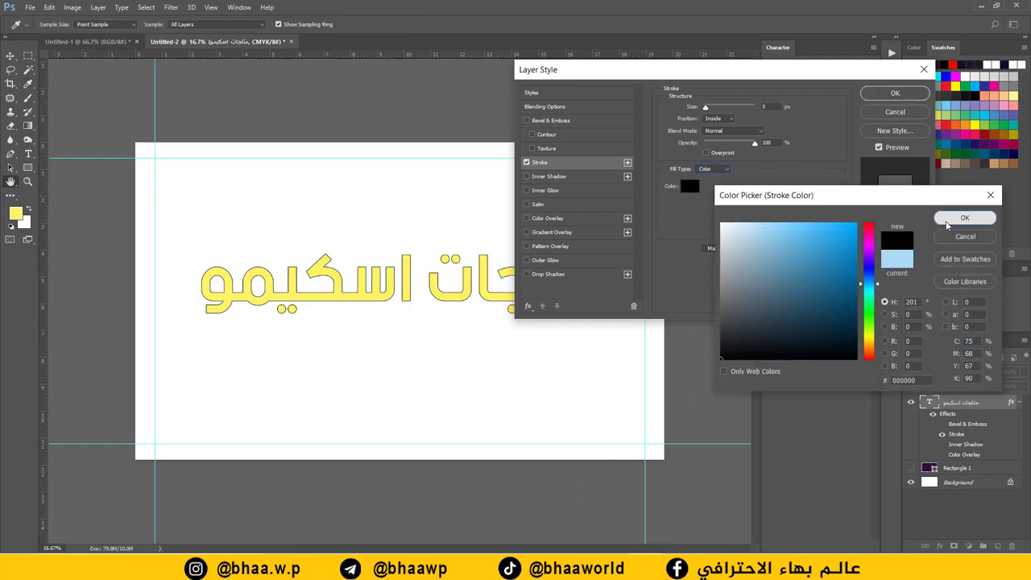
click(963, 218)
- Thicken the title's black stroke into a bold outline and apply the layer style without a drop shadow
drag(706, 107, 717, 107)
click(549, 274)
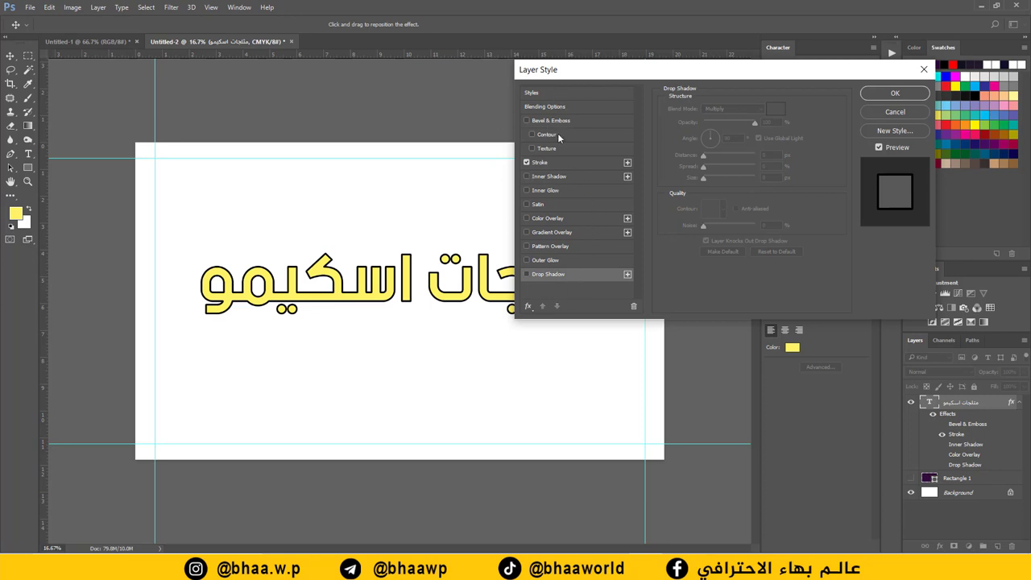
click(883, 97)
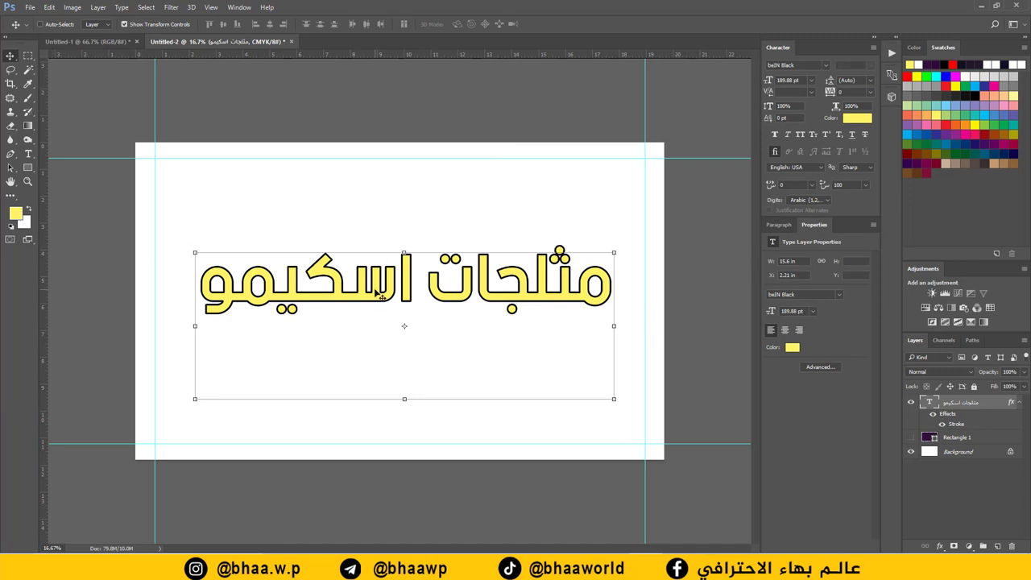